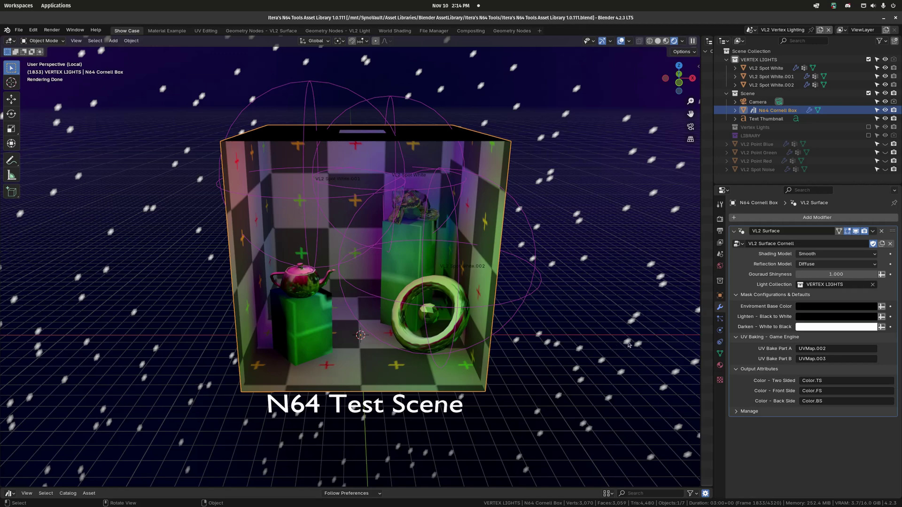
Step: Look over the VERTEX LIGHTS collection and select the N64 Cornell Box to inspect its VL2 Surface settings
middle_click_drag(630, 345, 584, 335)
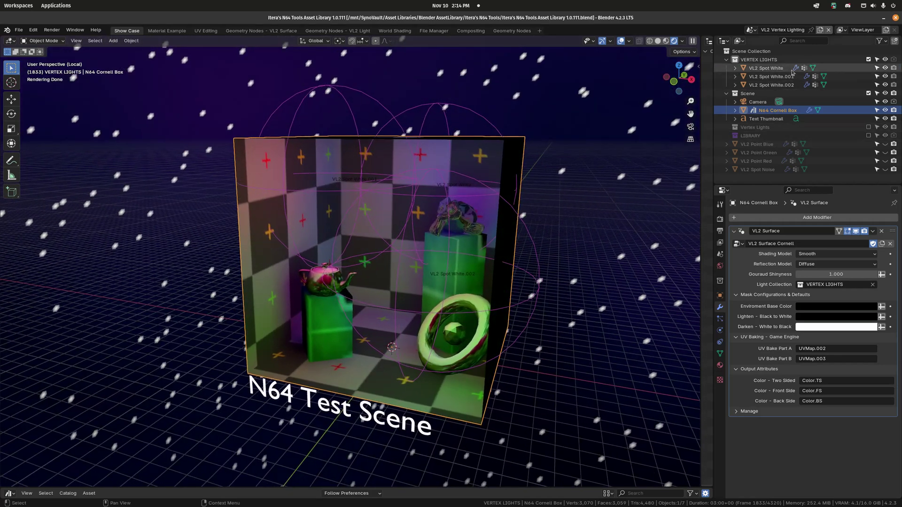
left_click(763, 61)
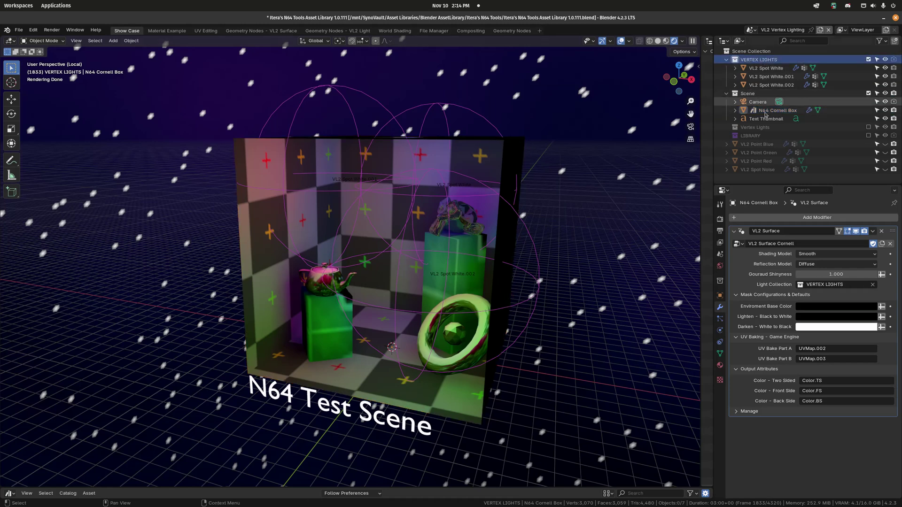
left_click(502, 157)
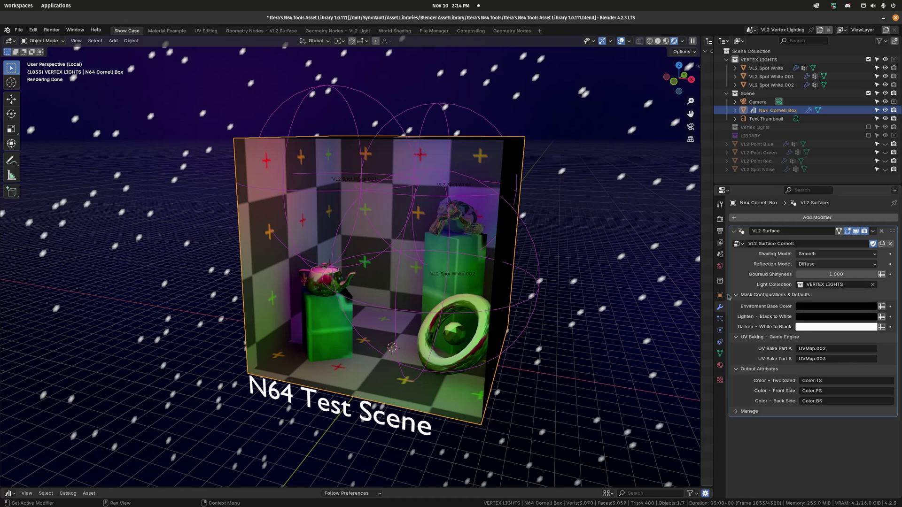
middle_click_drag(506, 227, 513, 327)
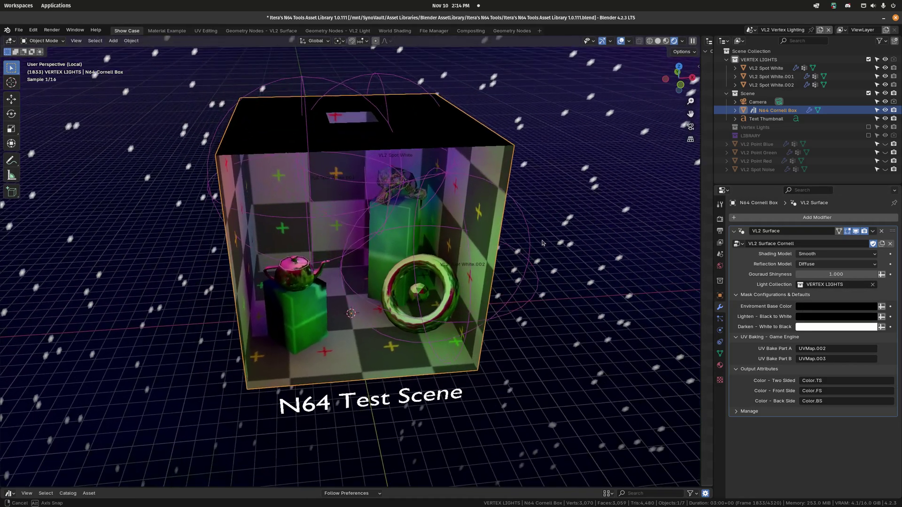
Step: Select the VL2 Spot White.002 light and examine the shadow type and light type options of its VL2 Light modifier
left_click(515, 313)
middle_click_drag(573, 338, 568, 303)
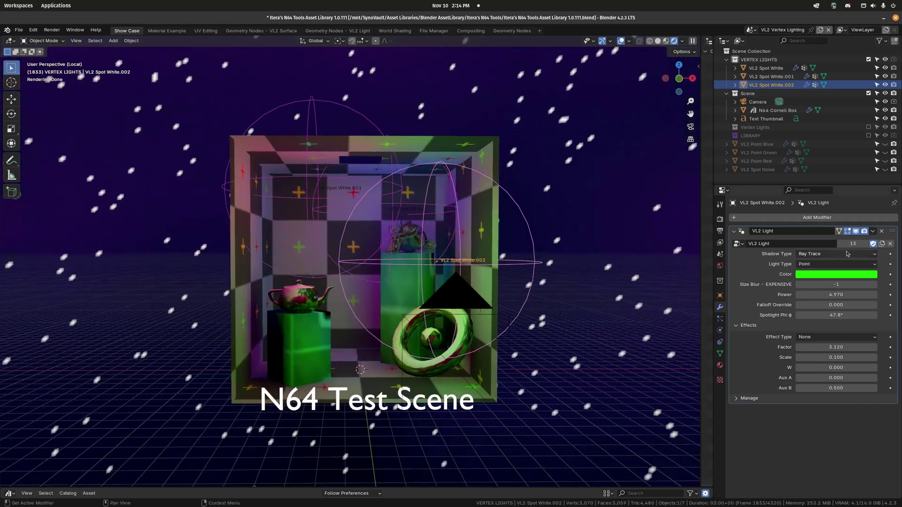
left_click(832, 254)
left_click(833, 254)
left_click(837, 264)
left_click(836, 272)
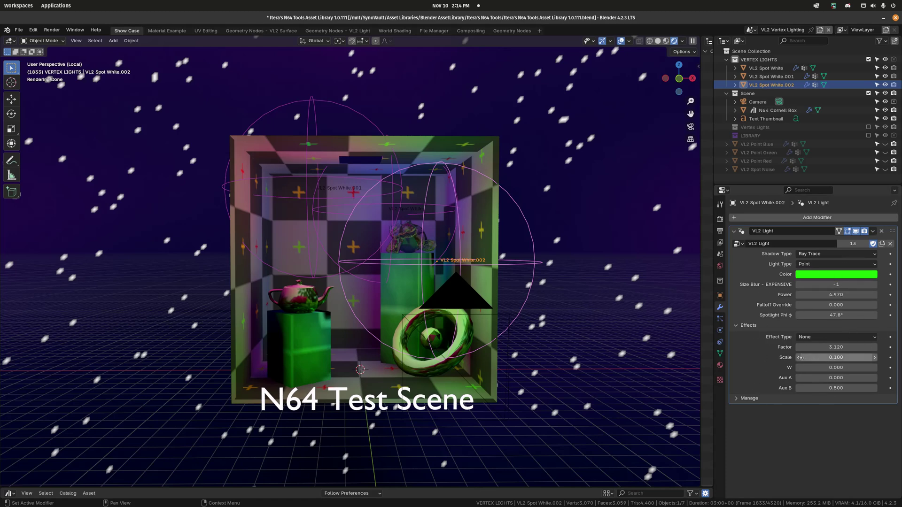
middle_click_drag(625, 324, 607, 337)
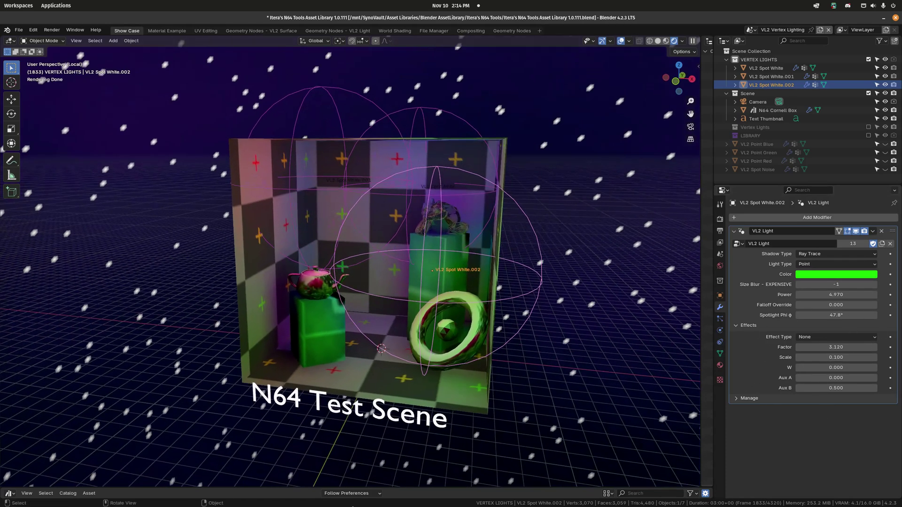
Step: Enlarge the asset browser, look through the Itera Tools in-house assets, and shrink it back to a low strip
left_click_drag(301, 488, 302, 329)
scroll(416, 436, "down", 4)
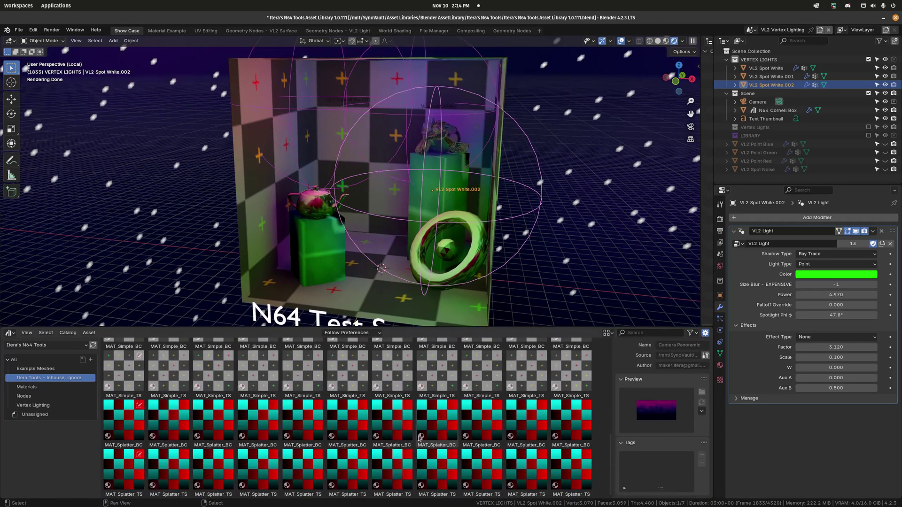
scroll(417, 436, "up", 5)
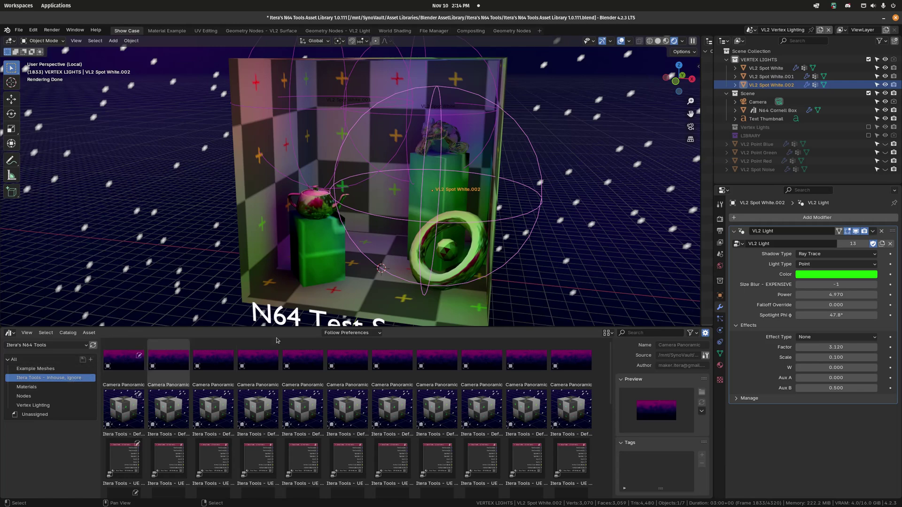
left_click_drag(413, 326, 412, 438)
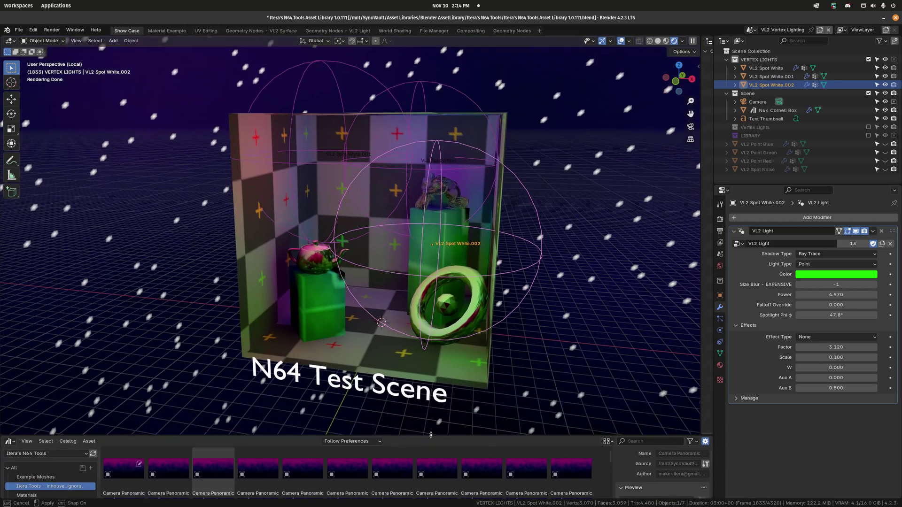
Step: Select the N64 Cornell Box, try the Flat shading model on its VL2 Surface modifier and restore Smooth
left_click(383, 343)
middle_click_drag(443, 340, 587, 301)
left_click(823, 254)
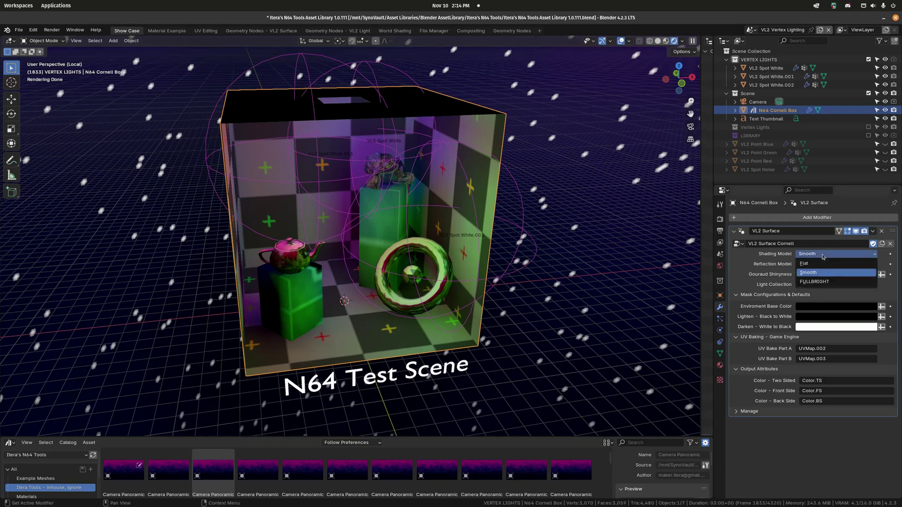
left_click(821, 263)
middle_click_drag(638, 336, 624, 301)
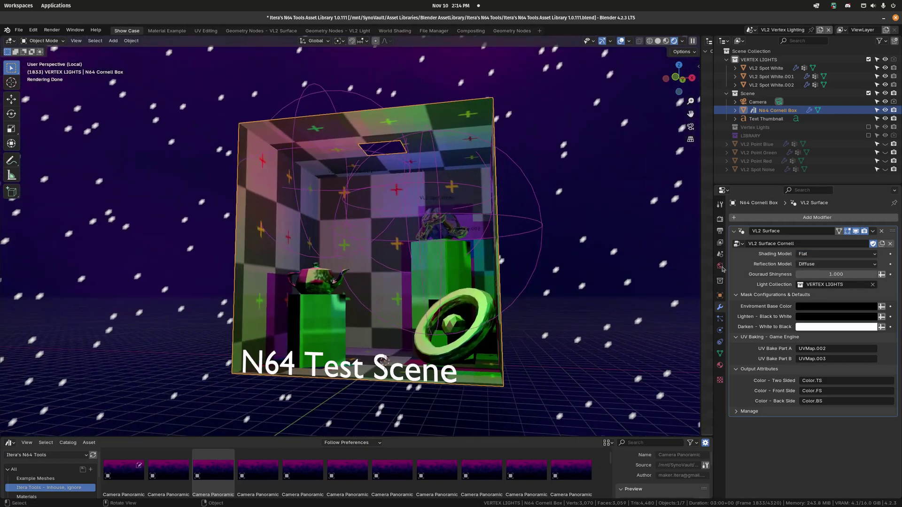
left_click(829, 255)
left_click(827, 274)
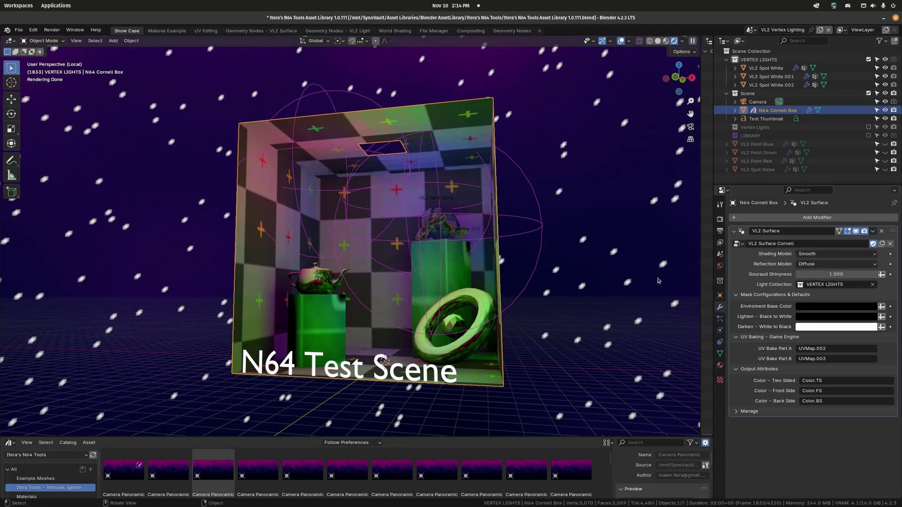
middle_click_drag(658, 280, 676, 275)
Step: Try the FULLBRIGHT shading model on the Cornell box and return it to Smooth
left_click(838, 254)
left_click(831, 281)
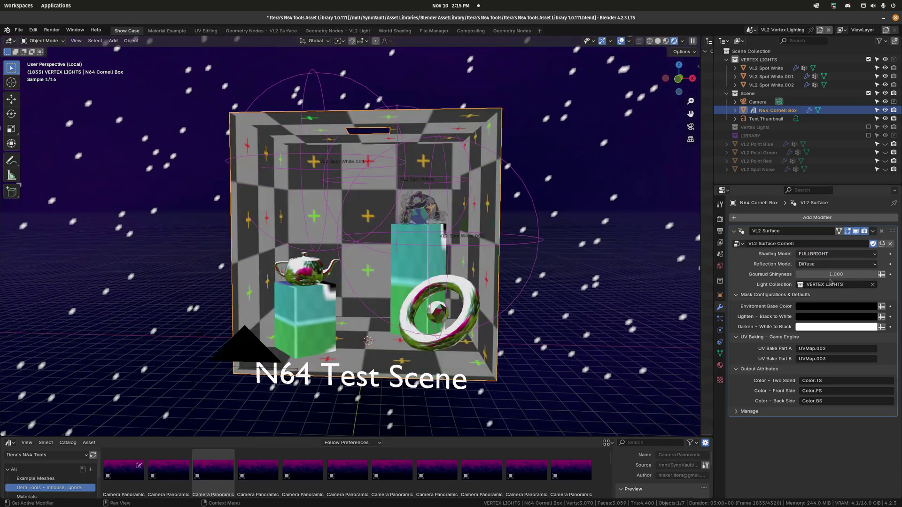
middle_click_drag(603, 294, 581, 291)
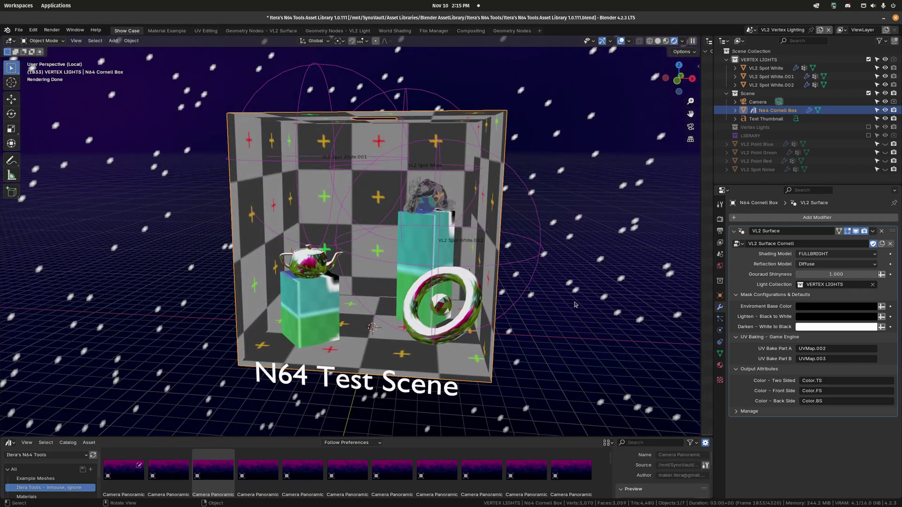
middle_click_drag(573, 305, 581, 312)
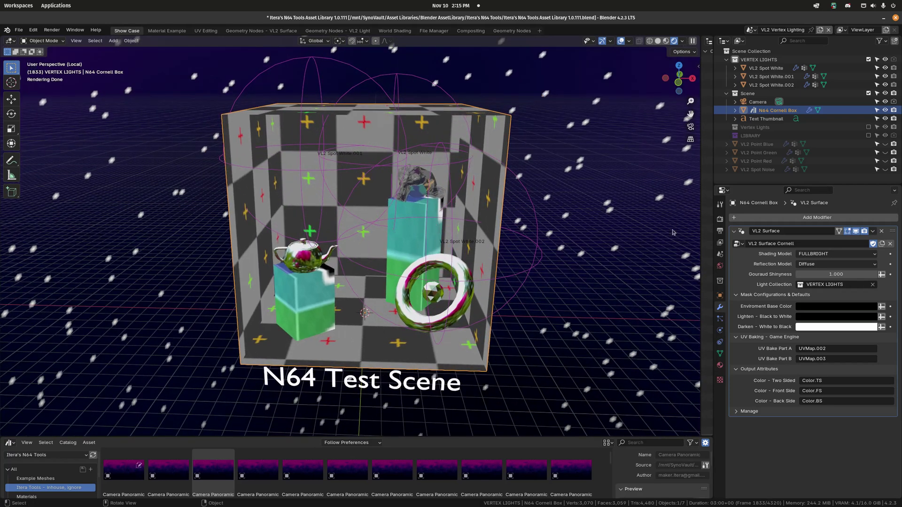
left_click(817, 257)
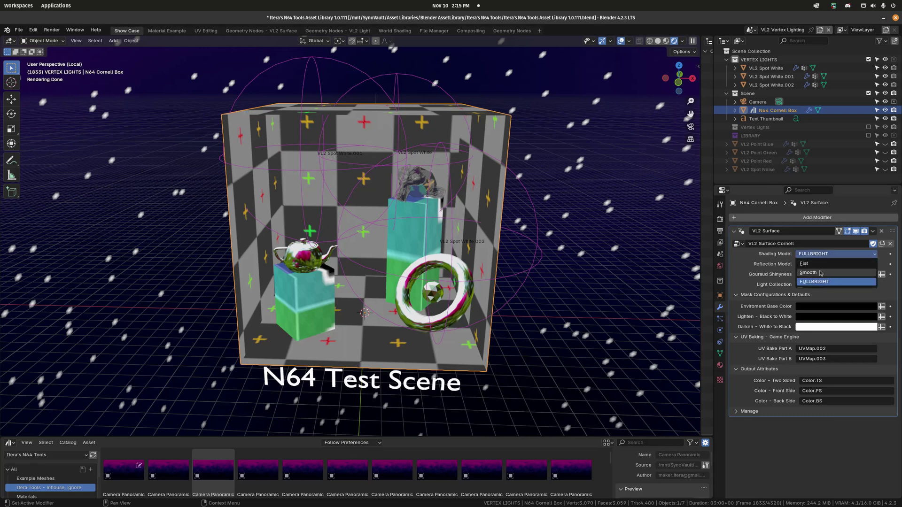
left_click(819, 274)
Step: Set the Cornell box's Reflection Model to Gouraud and its Gouraud Shinyness to 29.170
left_click(821, 265)
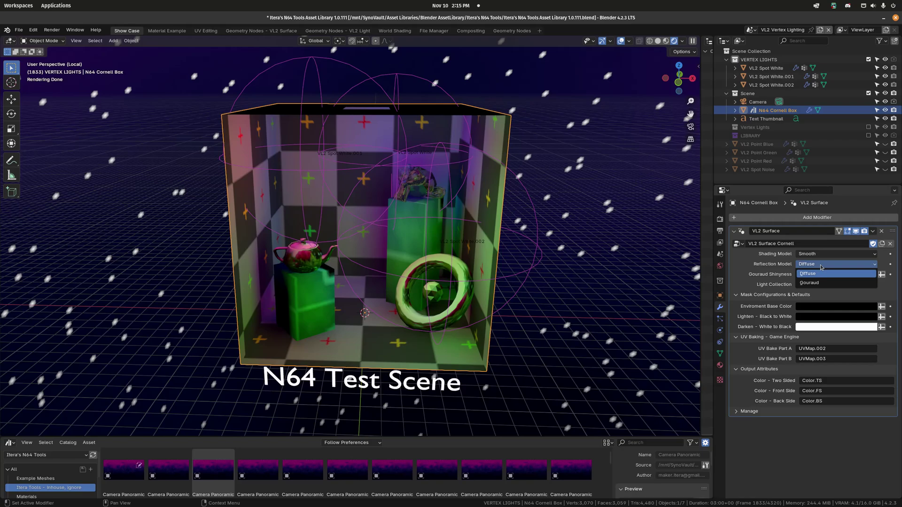
left_click(638, 271)
middle_click_drag(639, 270, 587, 282)
left_click(827, 266)
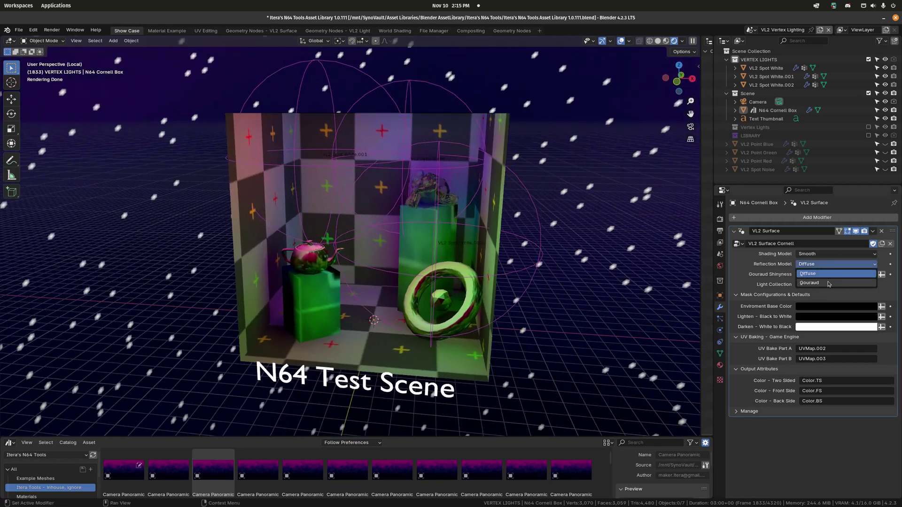
left_click(827, 284)
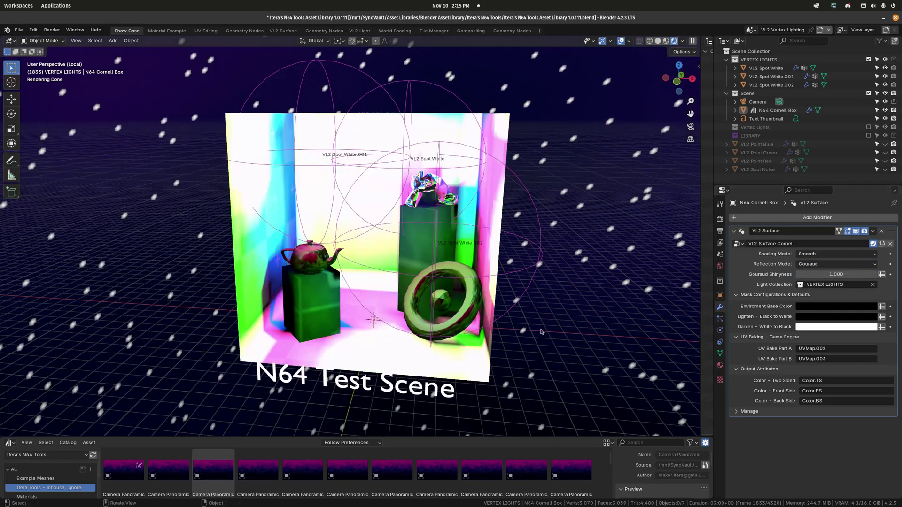
left_click_drag(834, 274, 885, 275)
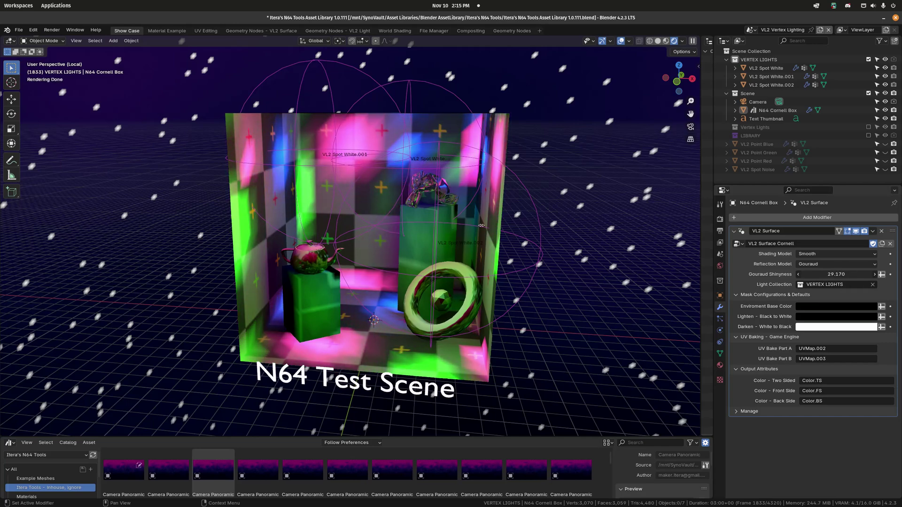
Step: Move the VL2 Spot White.002 light about -4.17 m in X, 0.98 m in Y and 0.93 m in Z inside the box
left_click_drag(482, 225, 640, 284)
middle_click_drag(565, 308, 492, 288)
left_click(478, 264)
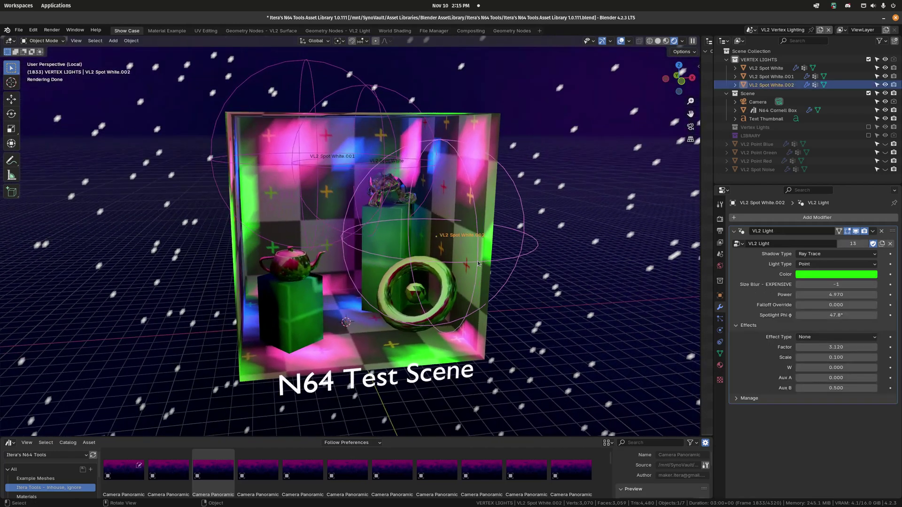
key("g")
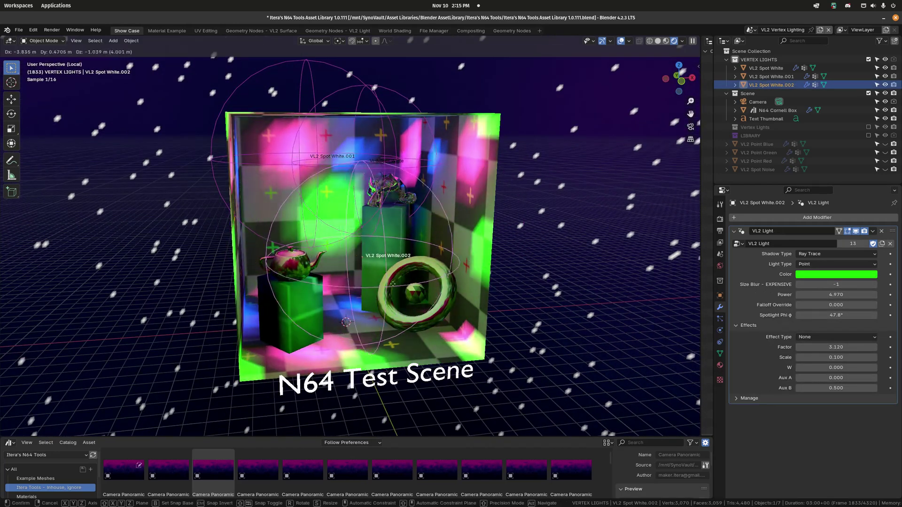
left_click(410, 244)
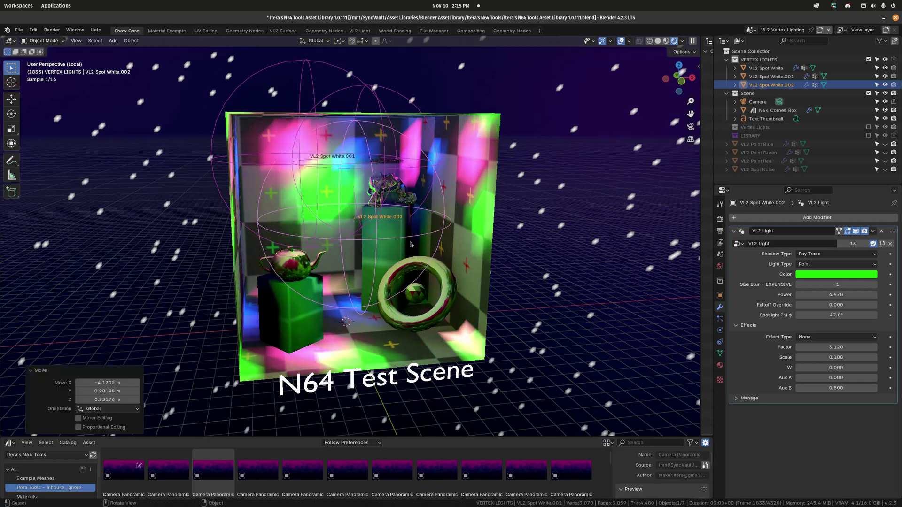
Step: Recolor VL2 Spot White.002 to near-white (hue 0.587, saturation 0.062) and shift it about -0.80 m in X and -0.54 m in Z
left_click(807, 274)
left_click_drag(815, 157, 827, 177)
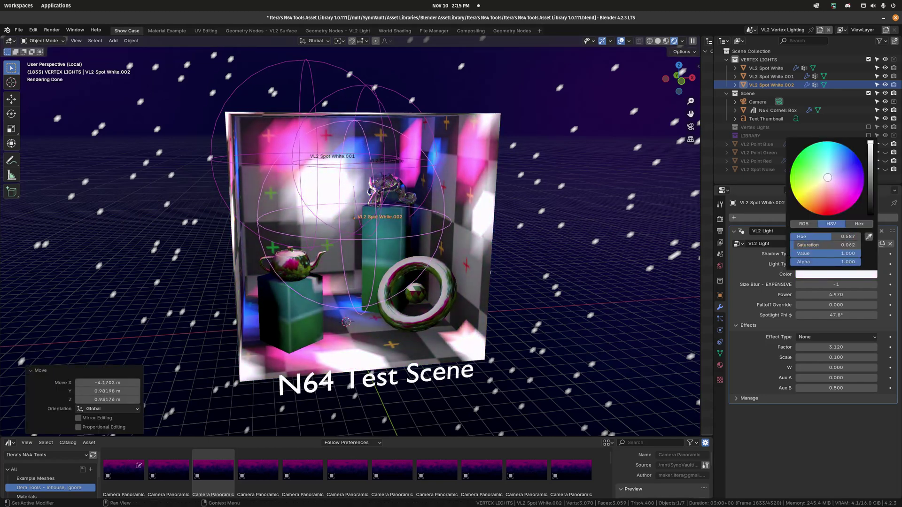
key("g")
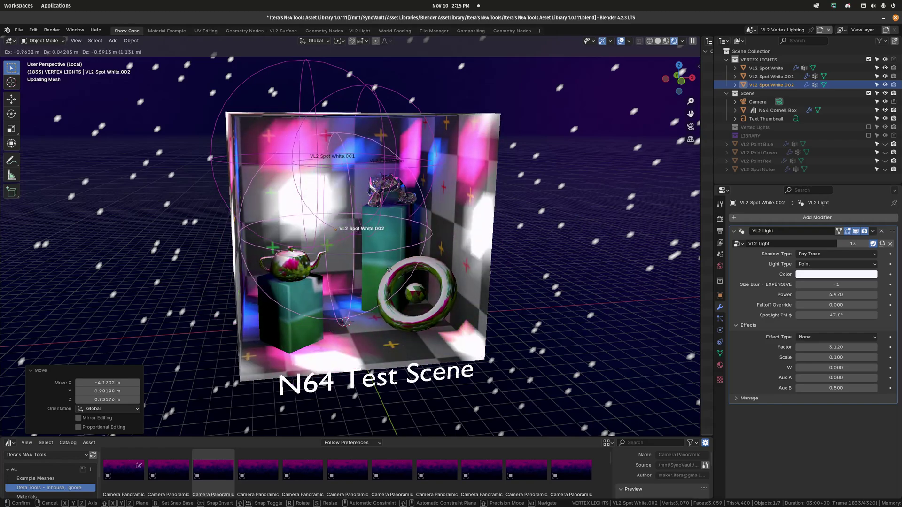
middle_click_drag(388, 268, 415, 254, "alt")
right_click(291, 260)
middle_click_drag(367, 188, 383, 260)
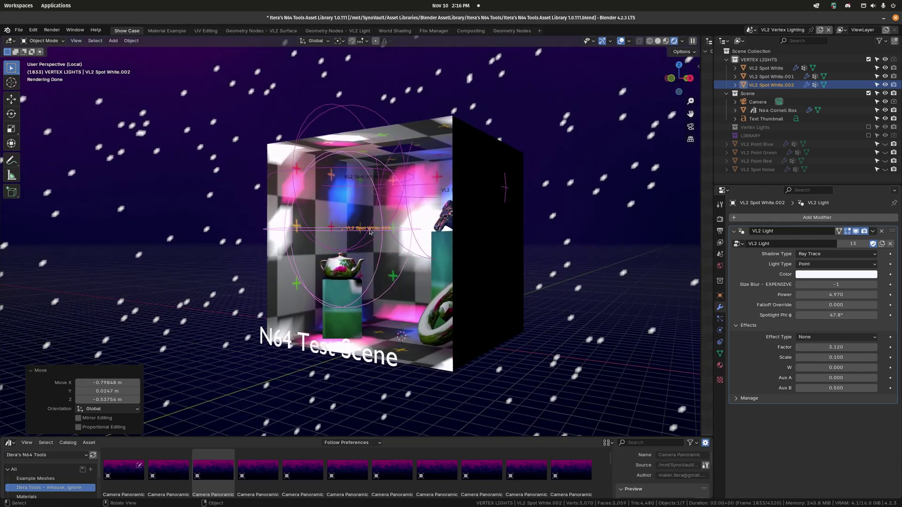
Step: Move the white light outside the box beside its side wall, about 14.14 m in X, 9.80 m in Y and 0.76 m in Z
key("g")
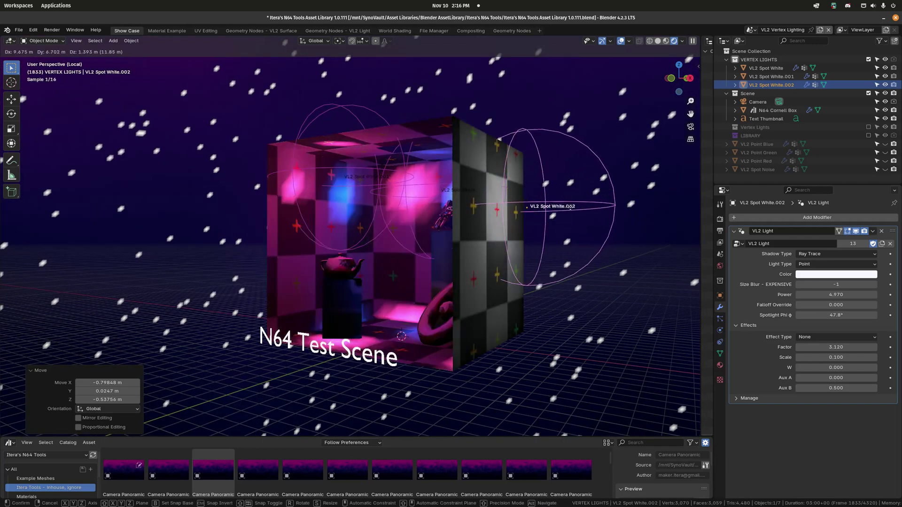
left_click(640, 215)
middle_click_drag(640, 215, 492, 278)
Step: Move the light behind the box, about -13.42 m in X, 9.72 m in Y and 6.61 m in Z
scroll(587, 235, "down", 3)
key("g")
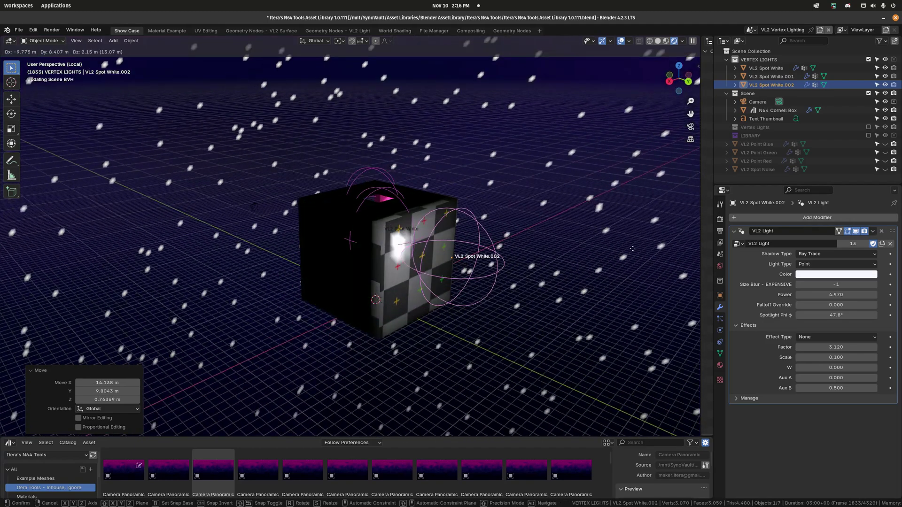
left_click(593, 254)
Step: Move the light above the box's roof opening, about 0.59 m in X, -14.47 m in Y and 4.66 m in Z
middle_click_drag(593, 254, 488, 330)
key("g")
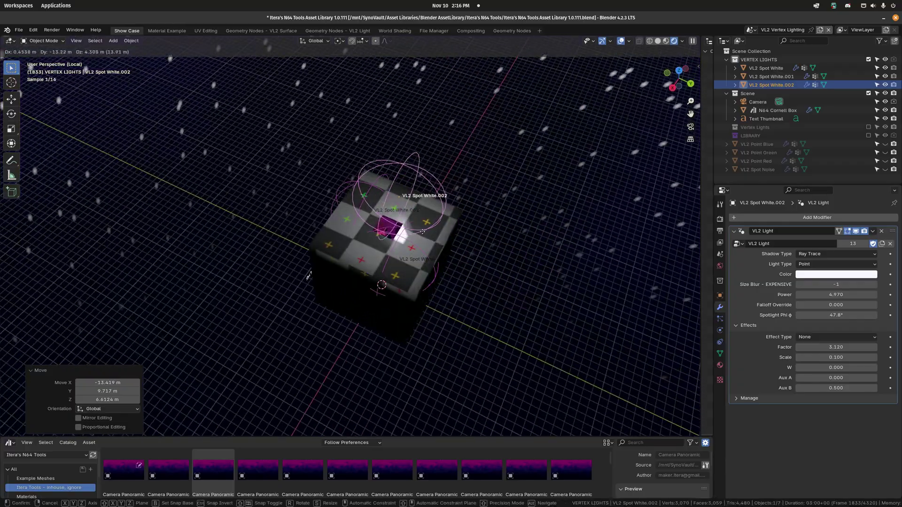
left_click(385, 262)
Step: Change the Light Type of VL2 Spot White.002 to Spot
middle_click_drag(385, 263, 468, 269)
scroll(423, 287, "up", 4)
left_click(812, 265)
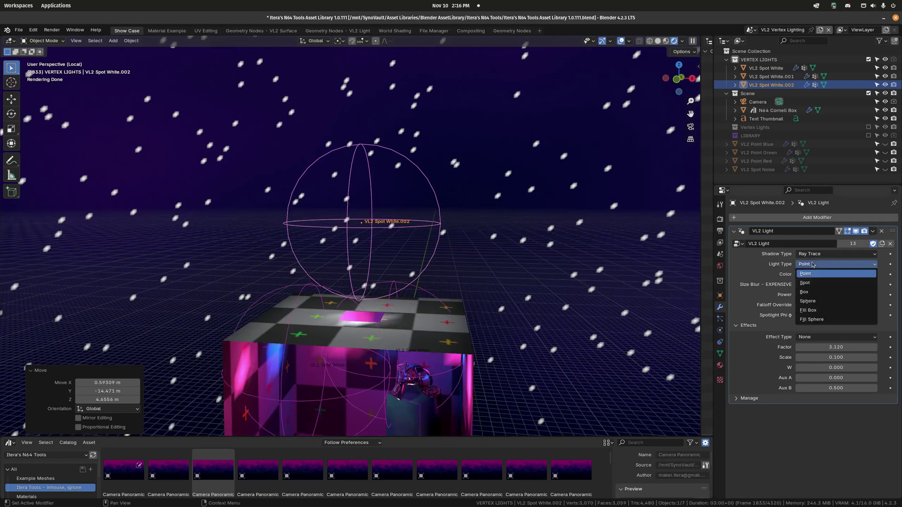
left_click(821, 283)
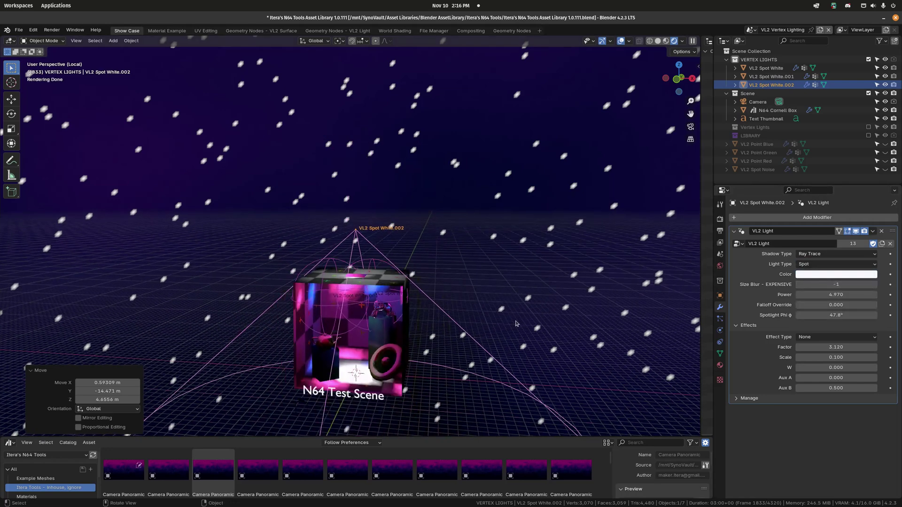
Step: Set the spotlight's Power to 2.170 and its Spotlight Phi angle to 26.7°
mouse_move(836, 294)
left_mouse_down()
mouse_move(798, 295)
mouse_move(853, 295)
left_mouse_up()
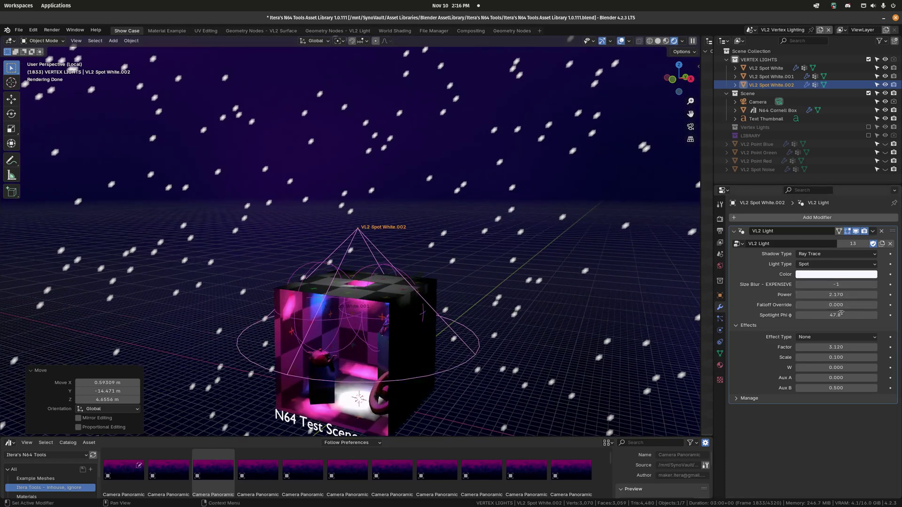
left_click_drag(836, 315, 842, 315)
left_click_drag(446, 310, 548, 232)
Step: Raise the spotlight about 7.80 m along the Z axis above the roof opening
key("g")
key("z")
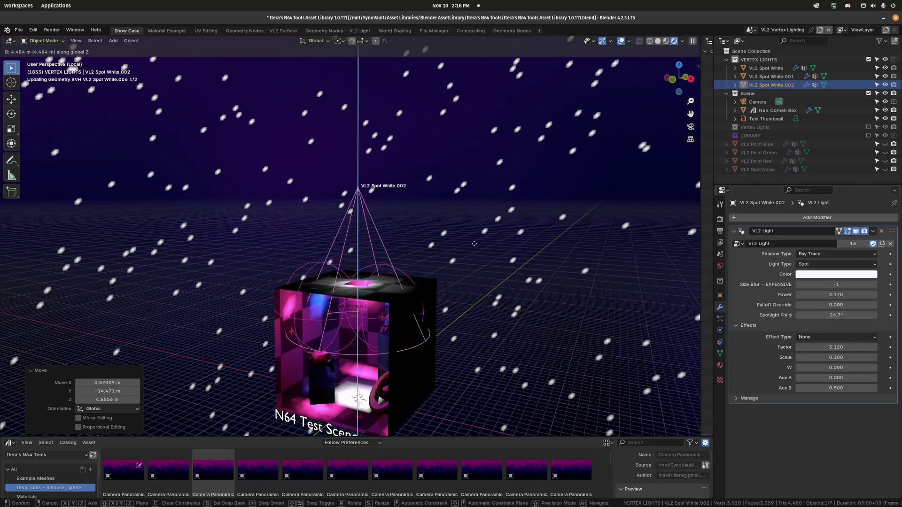
left_click(474, 222)
middle_click_drag(473, 225, 498, 210)
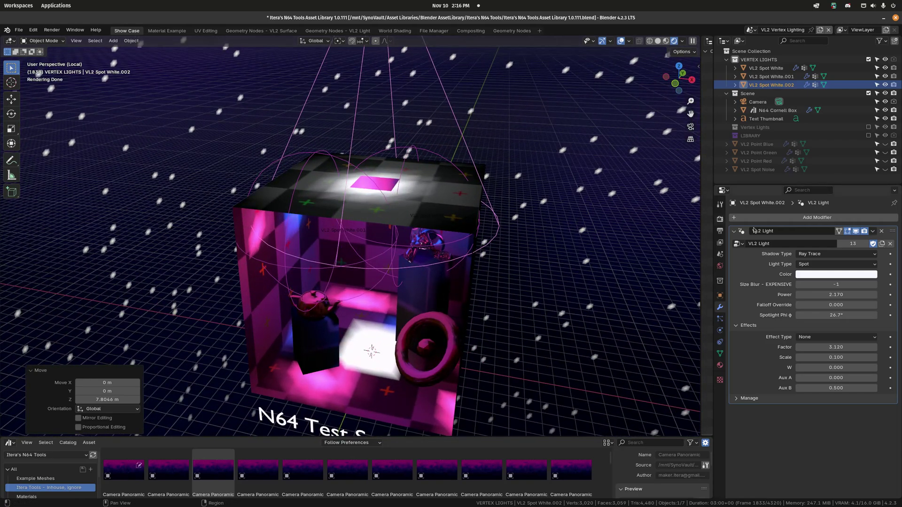
Step: Set the Shadow Type of VL2 Spot White.002 to Dot and check its lighting on the box
left_click(814, 254)
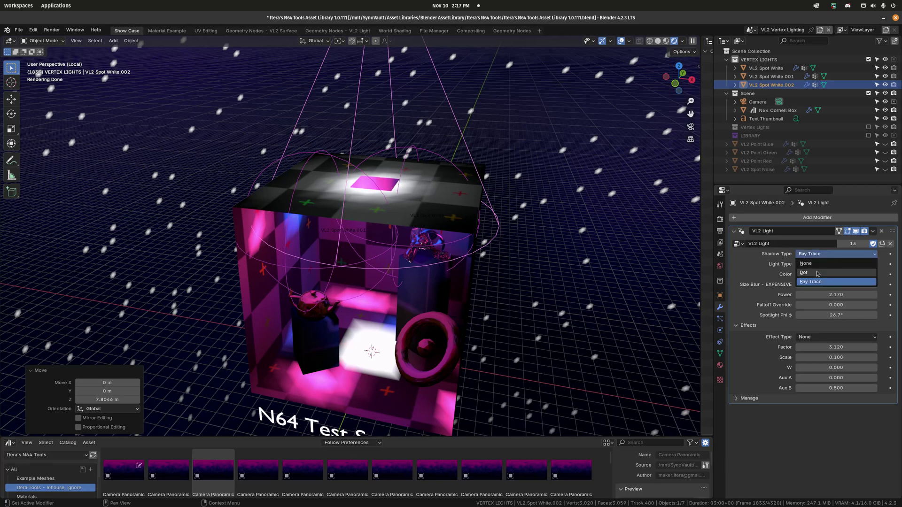
left_click(815, 273)
middle_click_drag(622, 302, 540, 314)
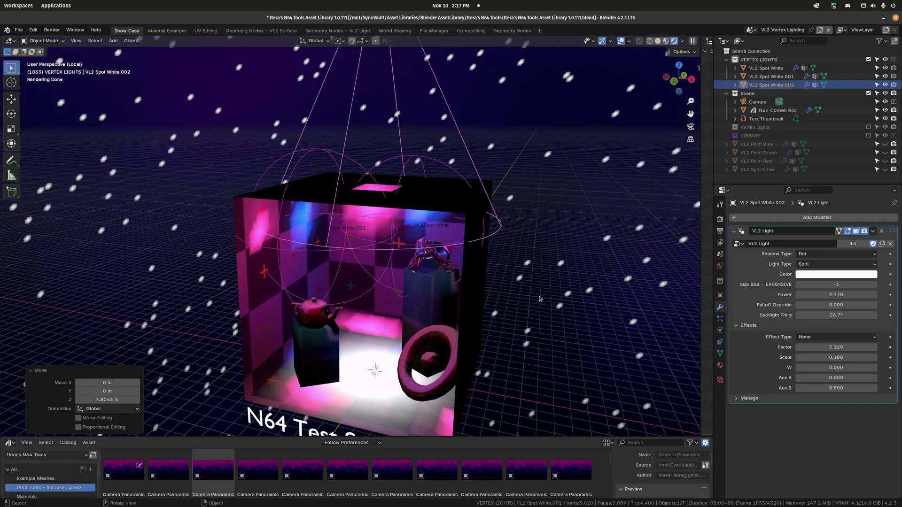
middle_click_drag(568, 285, 553, 267)
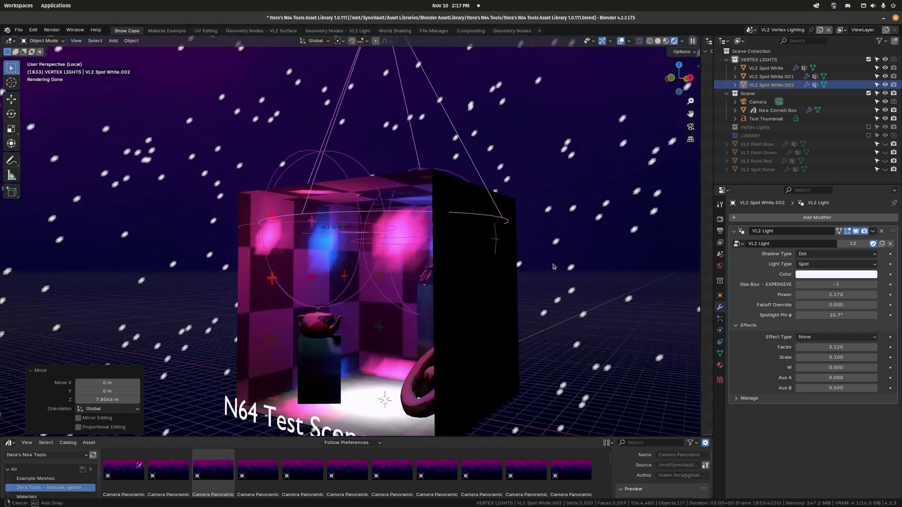
Step: Change the spotlight's Shadow Type to None
left_click(834, 265)
left_click(831, 255)
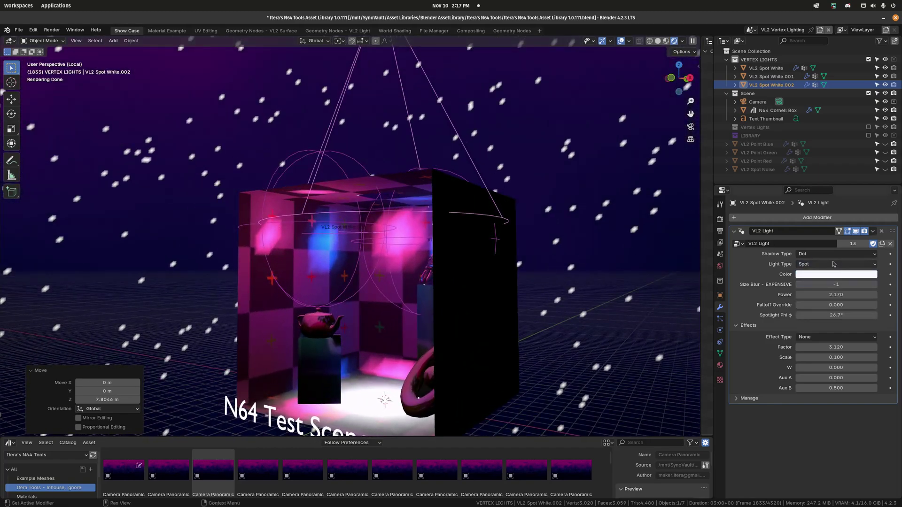
left_click(831, 254)
left_click(822, 256)
left_click(814, 256)
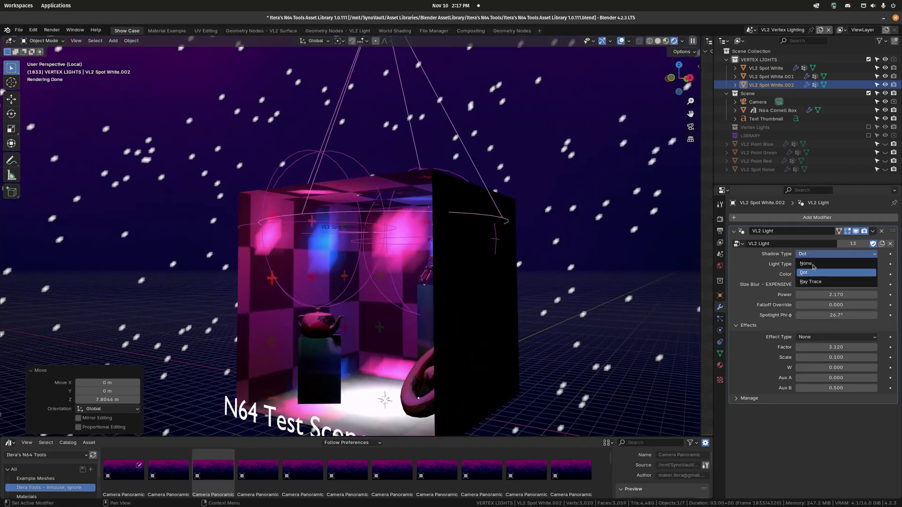
left_click(814, 265)
middle_click_drag(560, 280, 550, 257)
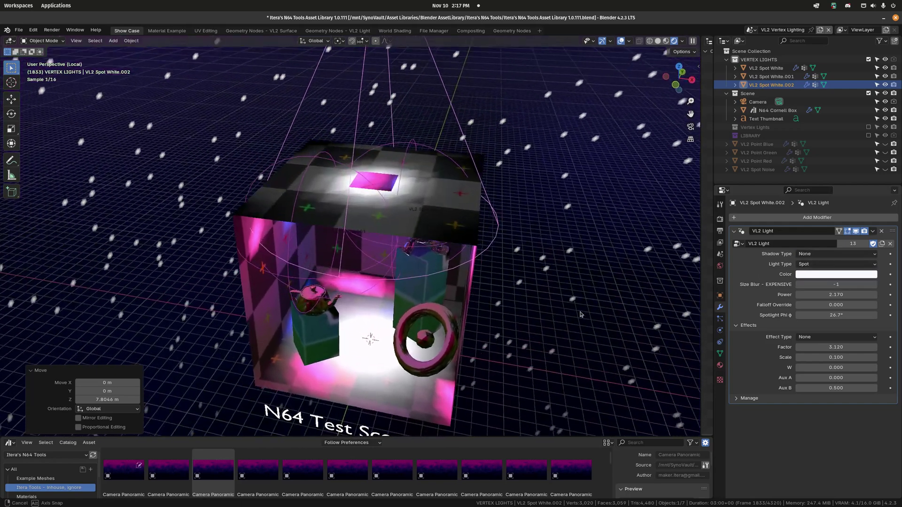
key("g")
key("Escape")
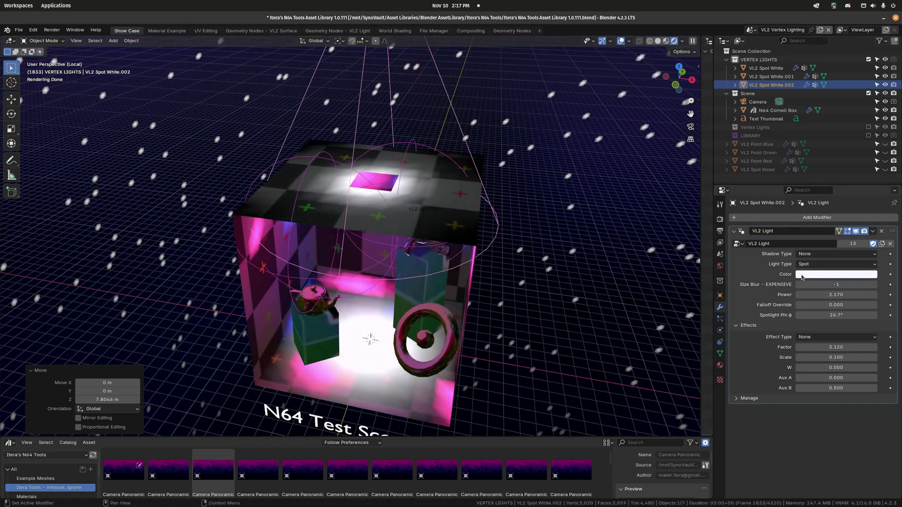
Step: Select the N64 Cornell Box and set its Reflection Model to Diffuse
left_click(436, 209)
left_click(827, 265)
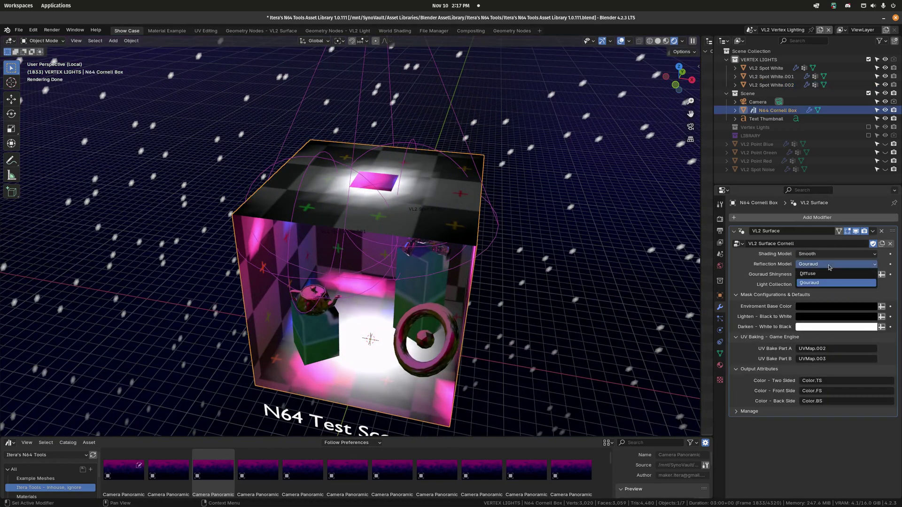
left_click(825, 274)
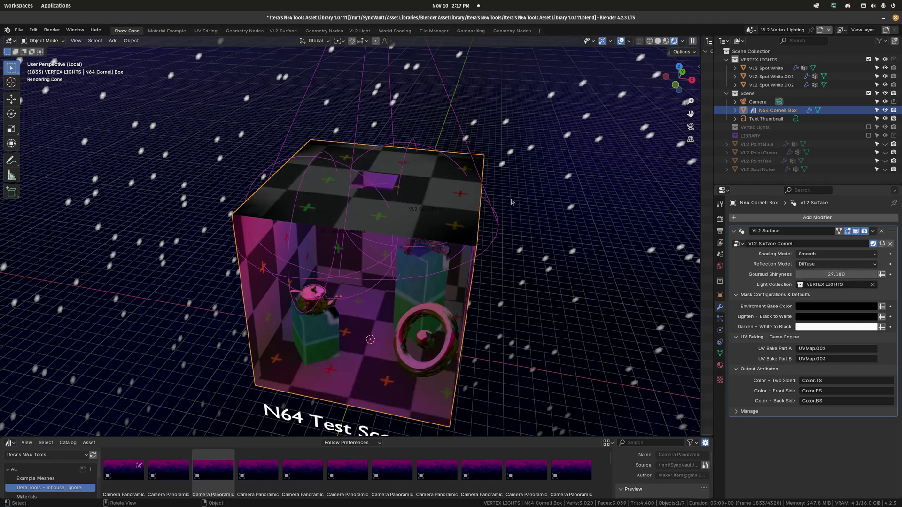
Step: Select VL2 Spot White.002 and change its Light Type to Sphere
left_click(467, 150)
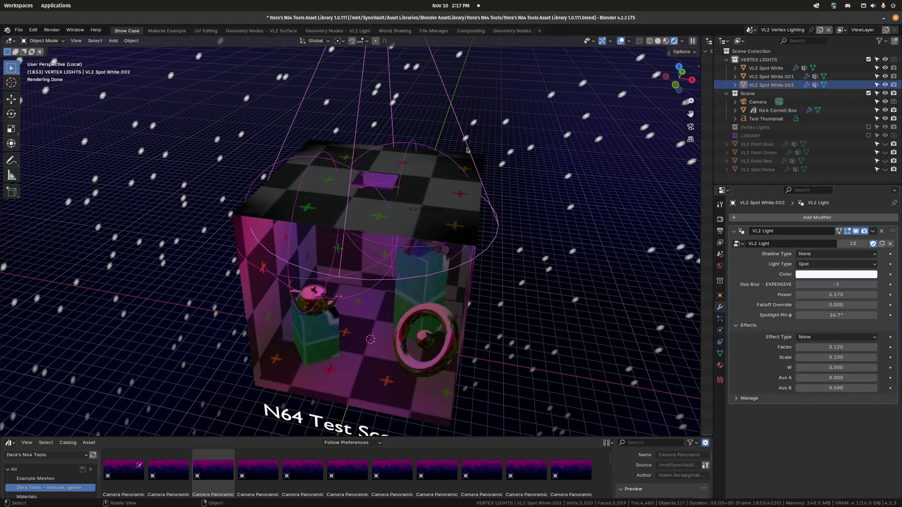
left_click(819, 254)
left_click(823, 265)
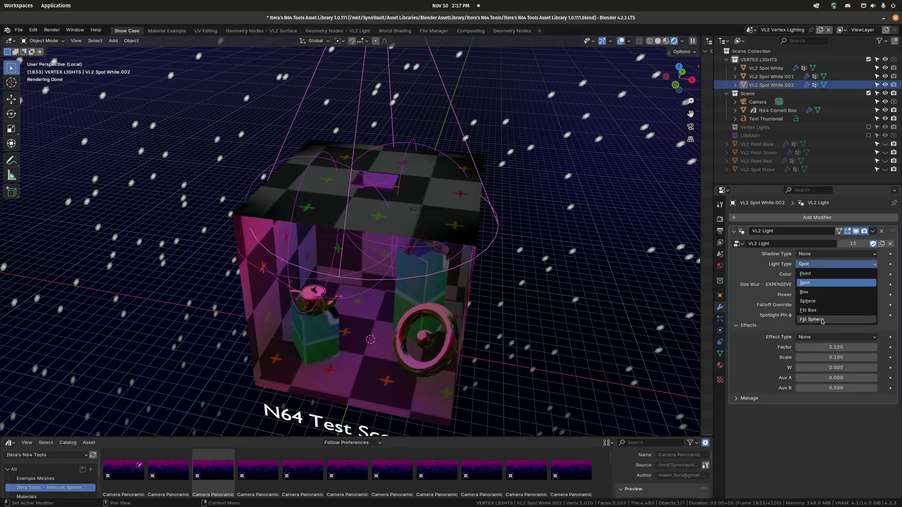
left_click(807, 301)
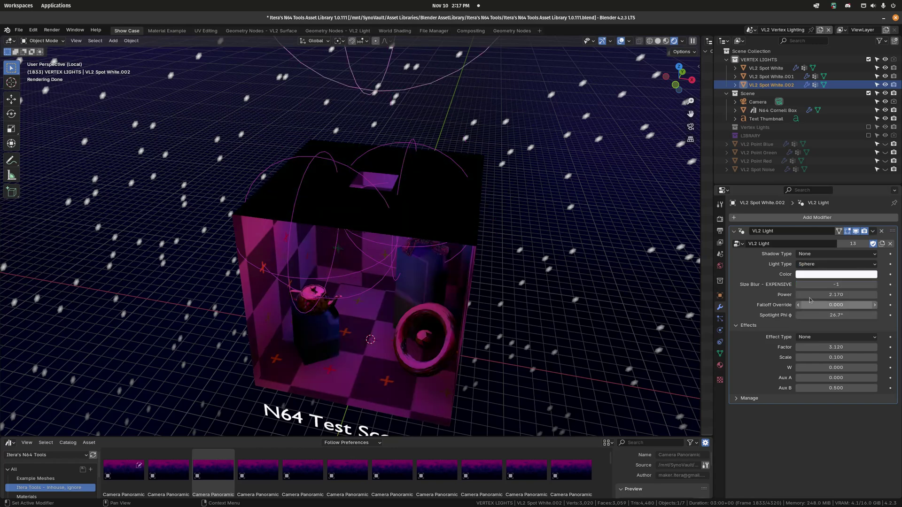
Step: Move the sphere light over the box's roof, about 2.83 m in X, 4.50 m in Y and -0.84 m in Z
left_click(596, 299)
middle_click_drag(597, 299, 645, 279)
key("g")
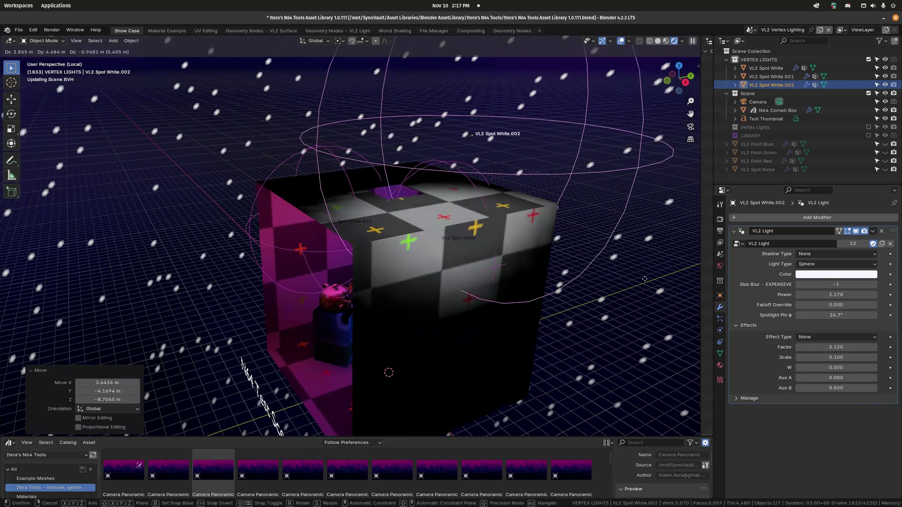
left_click(645, 279)
Step: Try a Power of 5.6 on the sphere light and undo the change
left_click(837, 295)
type("5.6")
key("Return")
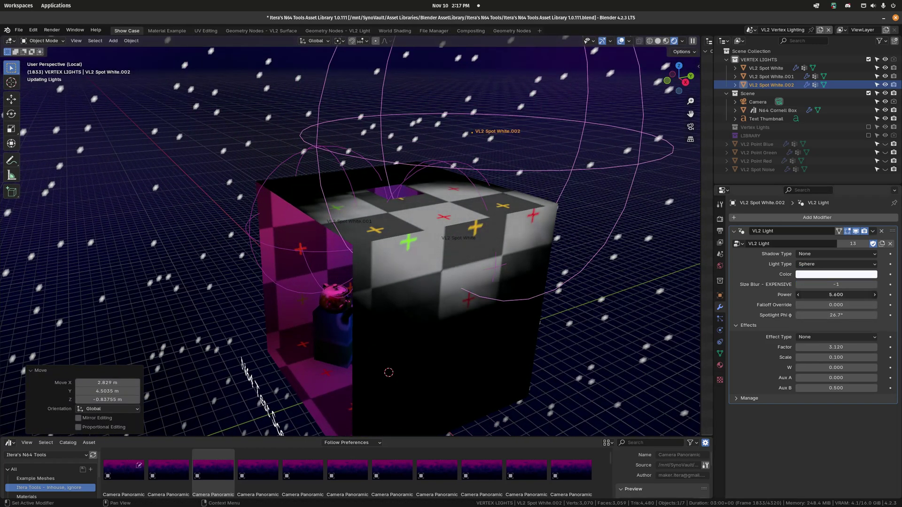
key("ctrl+z")
Step: Try stretching the sphere light along the global X axis by a factor of about 3.8
key("s")
key("x")
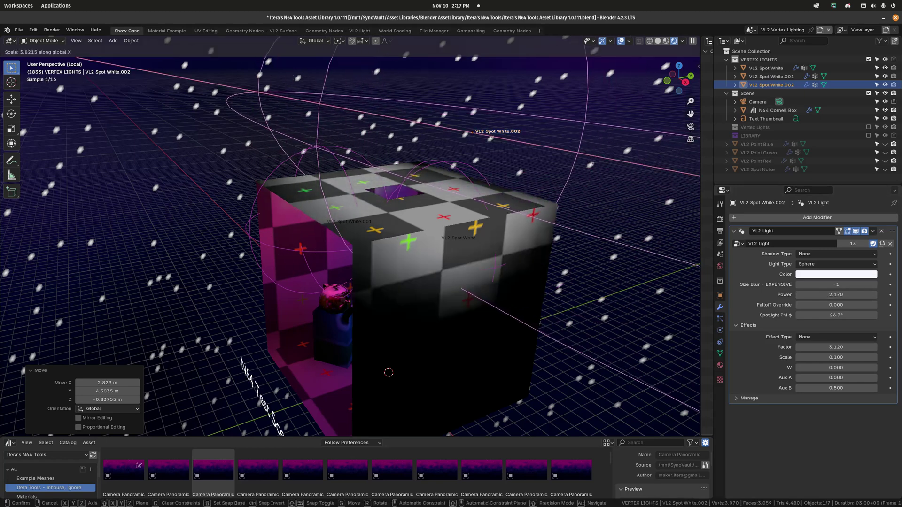
key("Escape")
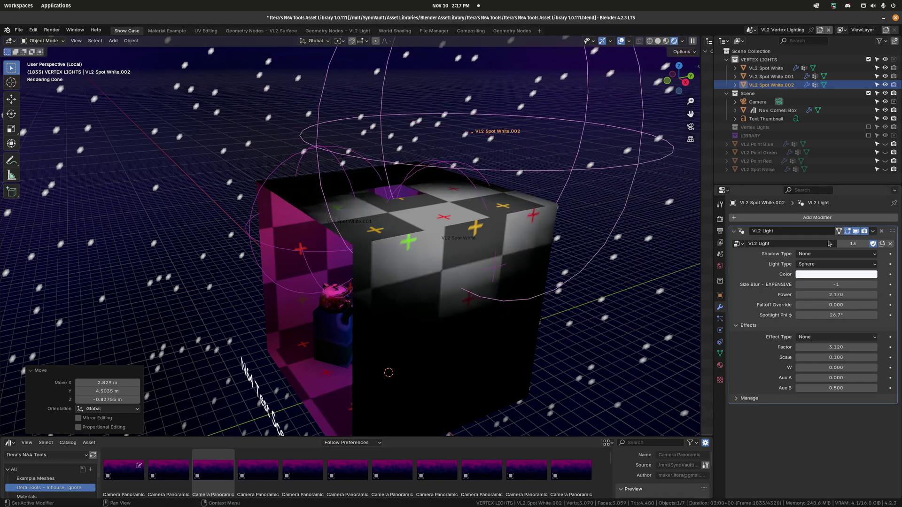
Step: Change the Light Type to Box and move the light about 0.01 m in X, -0.02 m in Y and -0.08 m in Z
left_click(841, 264)
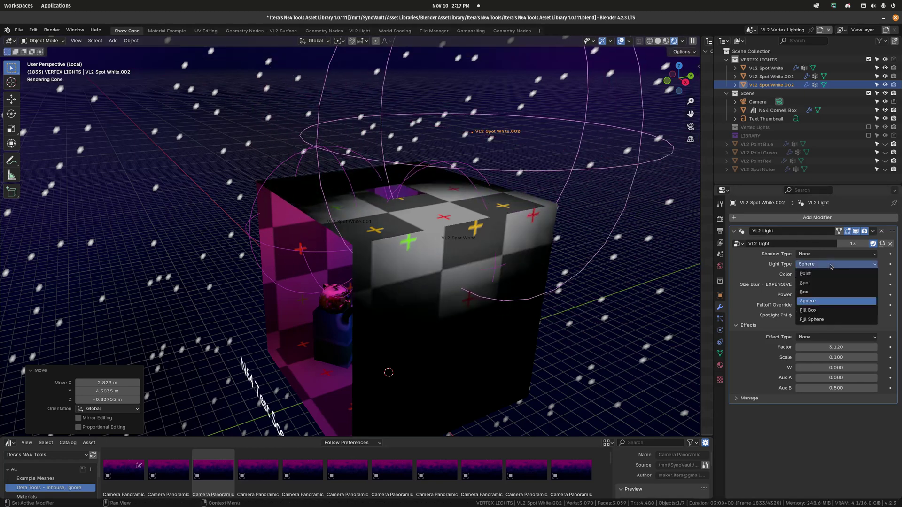
left_click(821, 295)
key("g")
middle_click_drag(799, 282, 680, 229)
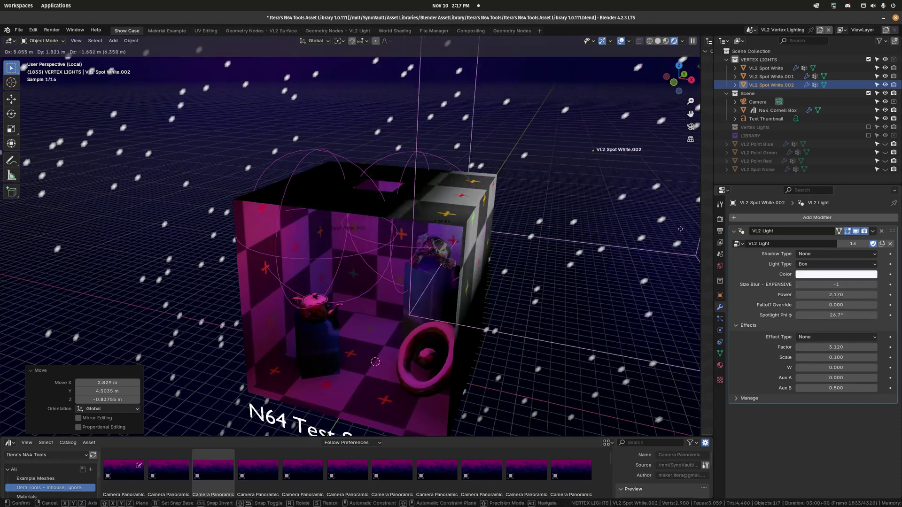
left_click(803, 282)
Step: Change the Light Type to Fill Box and try scaling the light across the whole test box
left_click(822, 264)
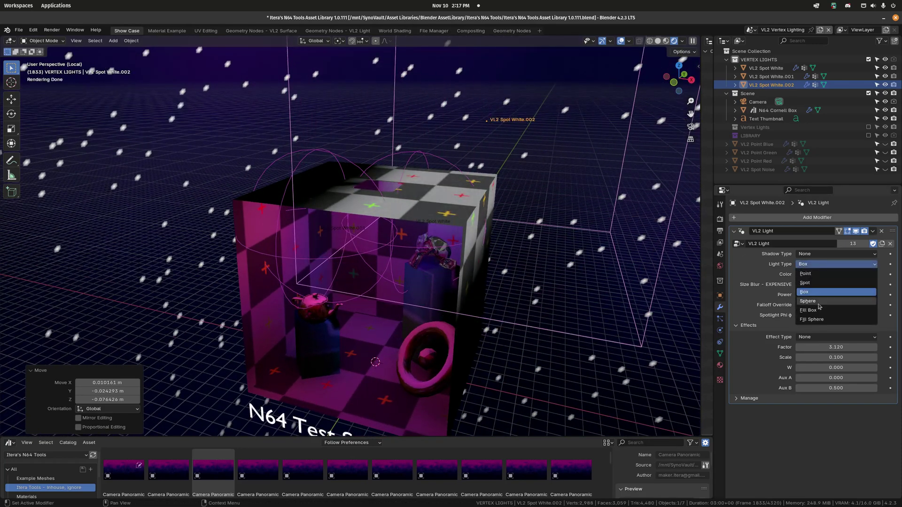
left_click(817, 310)
key("s")
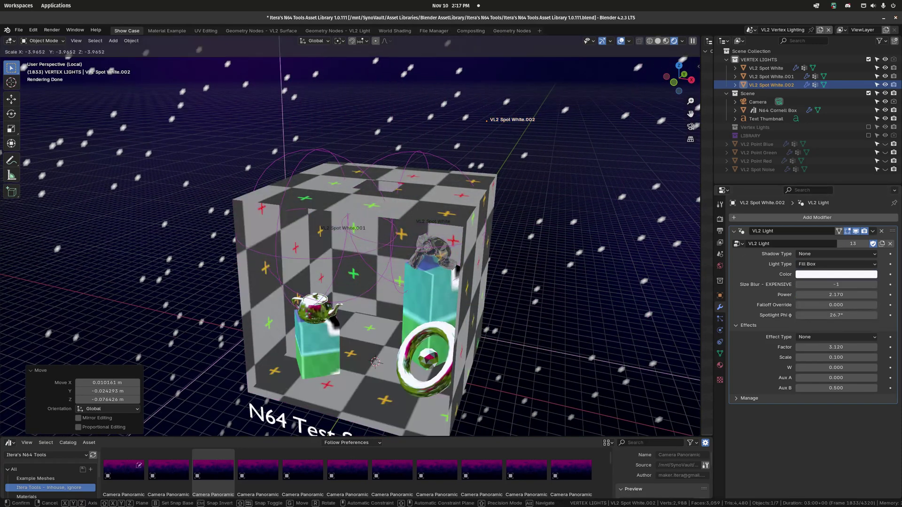
right_click(524, 237)
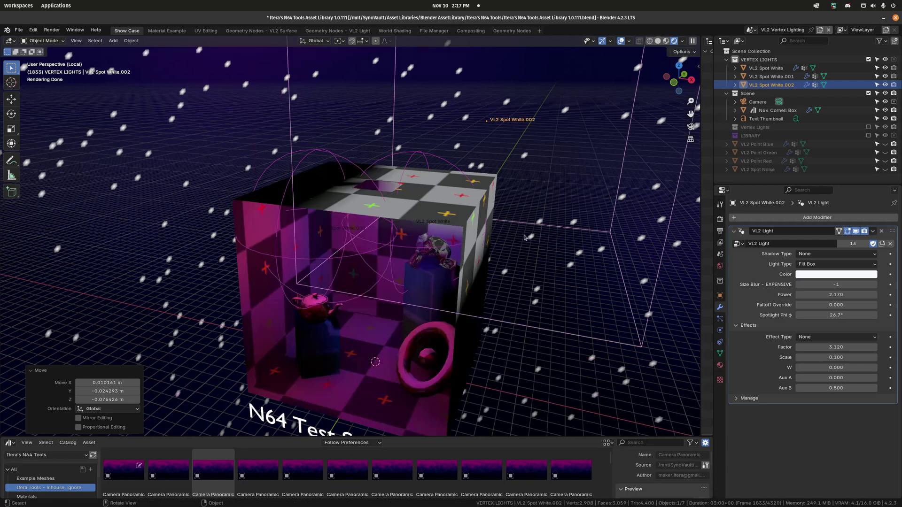
Step: Select the N64 Cornell Box and show its VL2 Vertex Lighting Shader node in the Material Example workspace, outside the node group
left_click(477, 266)
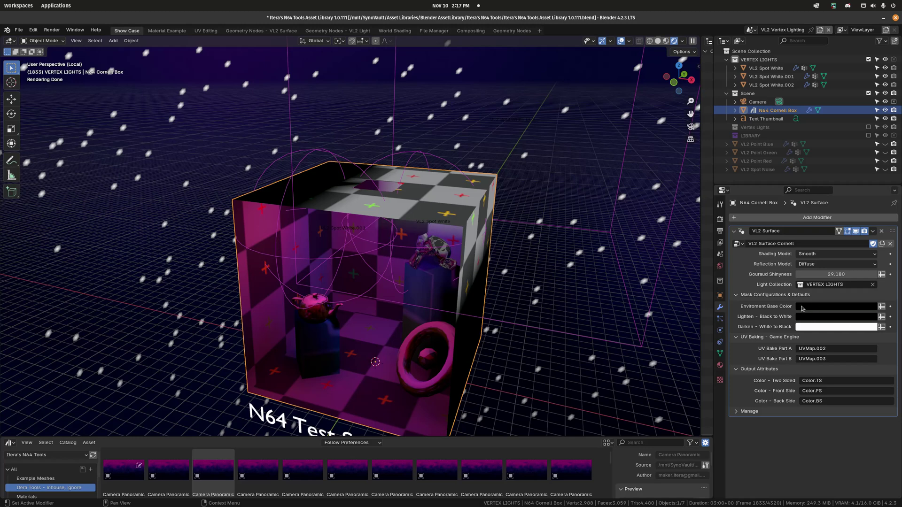
mouse_move(813, 307)
left_click(176, 32)
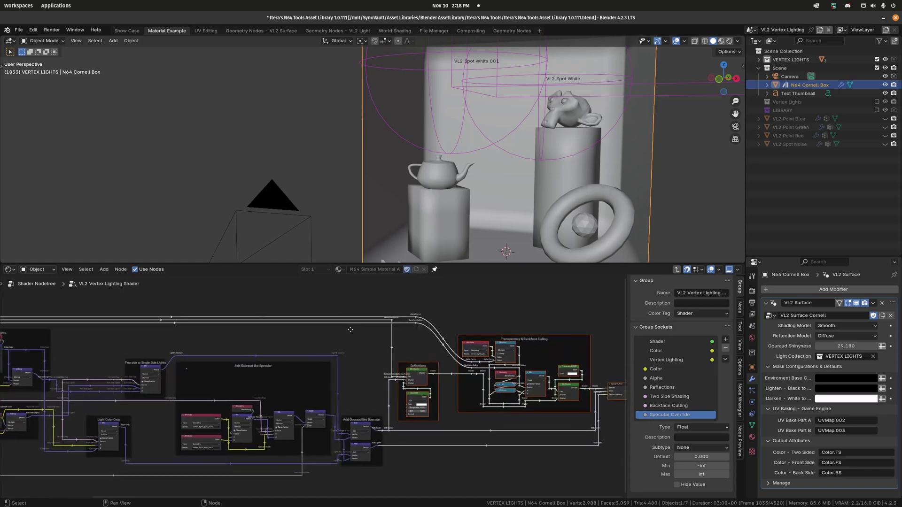
key("Tab")
scroll(336, 422, "up", 3)
scroll(337, 422, "up", 2)
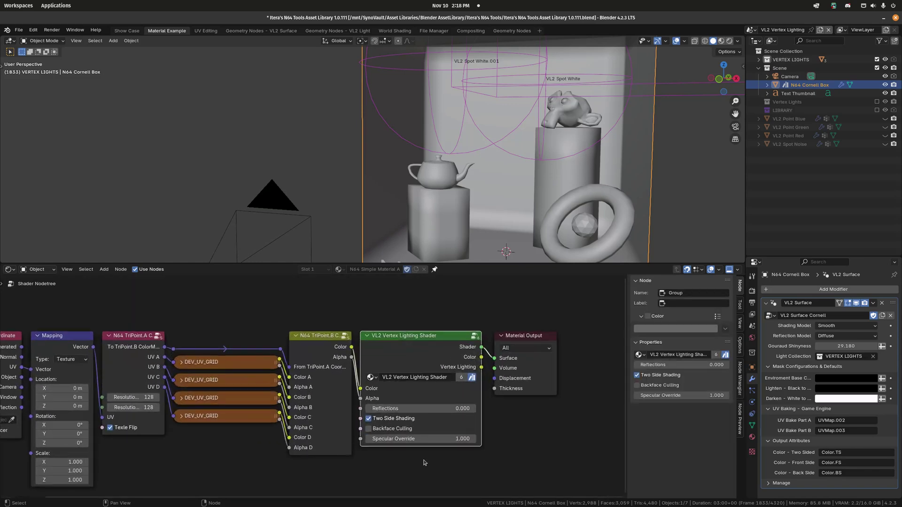
middle_click_drag(336, 423, 271, 425)
Step: Set the viewport to Rendered shading and compare it with Material Preview on the N64 Cornell Box
left_click(729, 40)
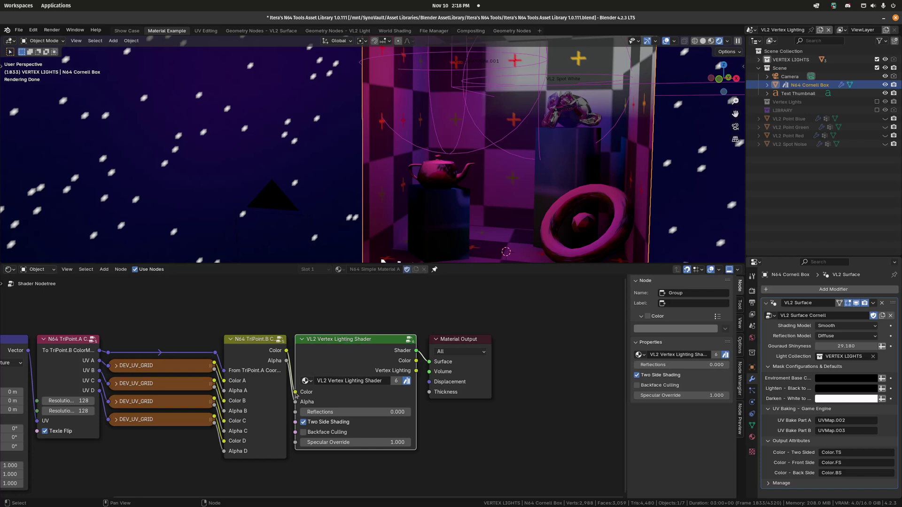
left_click_drag(295, 403, 321, 417)
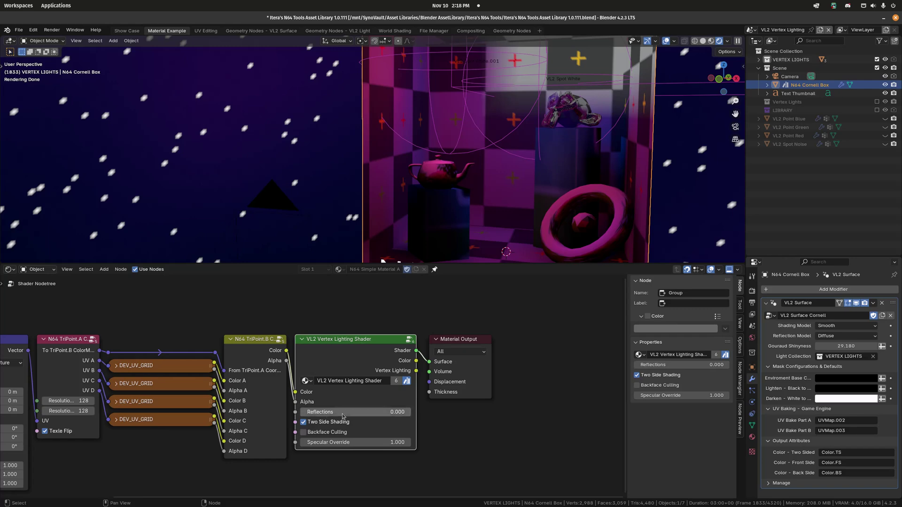
middle_click_drag(484, 198, 620, 199)
left_click(710, 41)
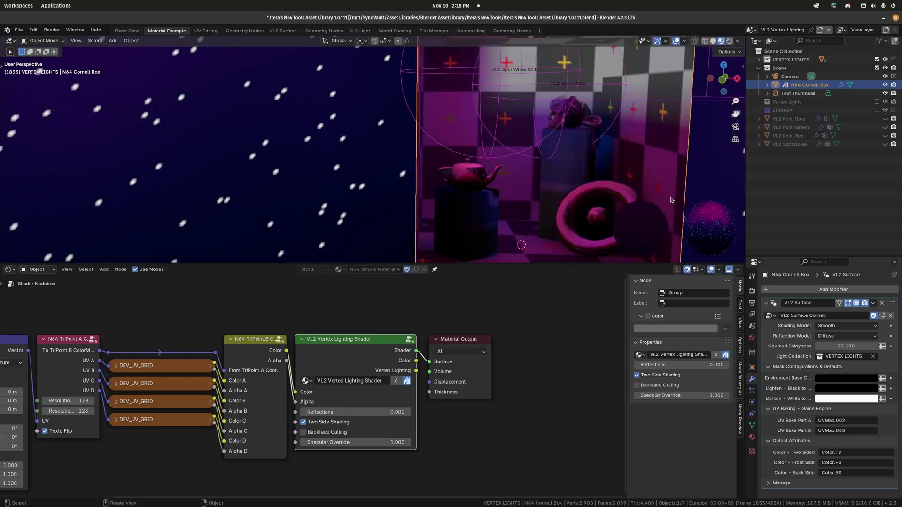
mouse_move(652, 192)
middle_mouse_down()
mouse_move(620, 193)
mouse_move(673, 196)
mouse_move(653, 176)
middle_mouse_up()
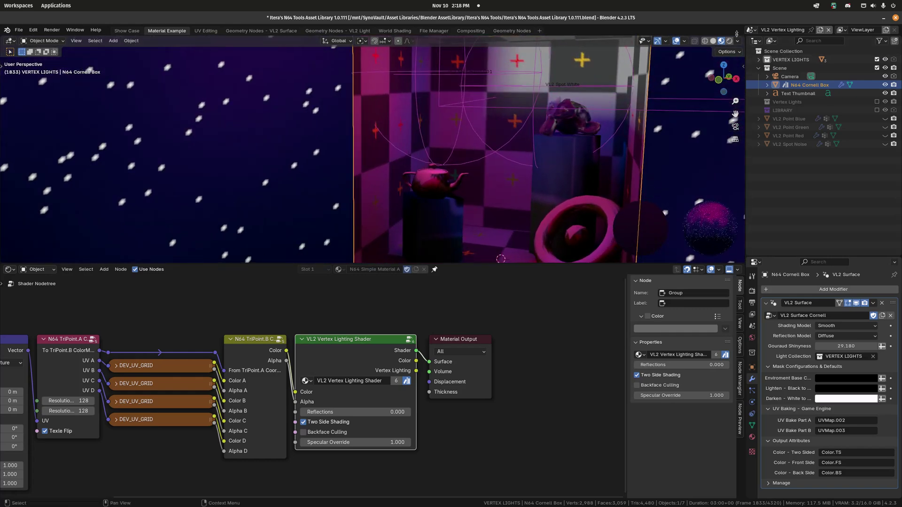
left_click(729, 41)
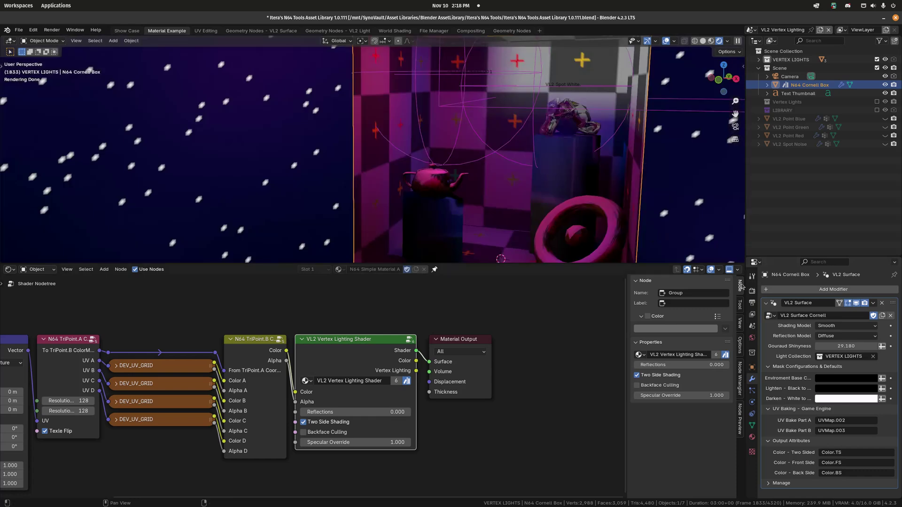
Step: Widen the properties area and examine the Cycles render settings for Light Paths Max Bounces, including Transparent
left_click_drag(745, 242, 681, 242)
left_click(687, 290)
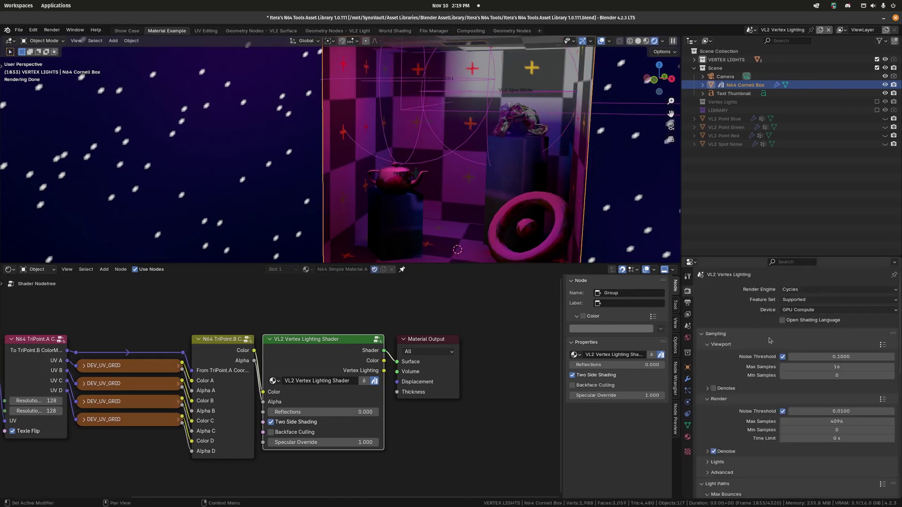
scroll(778, 345, "down", 5)
scroll(729, 414, "down", 2)
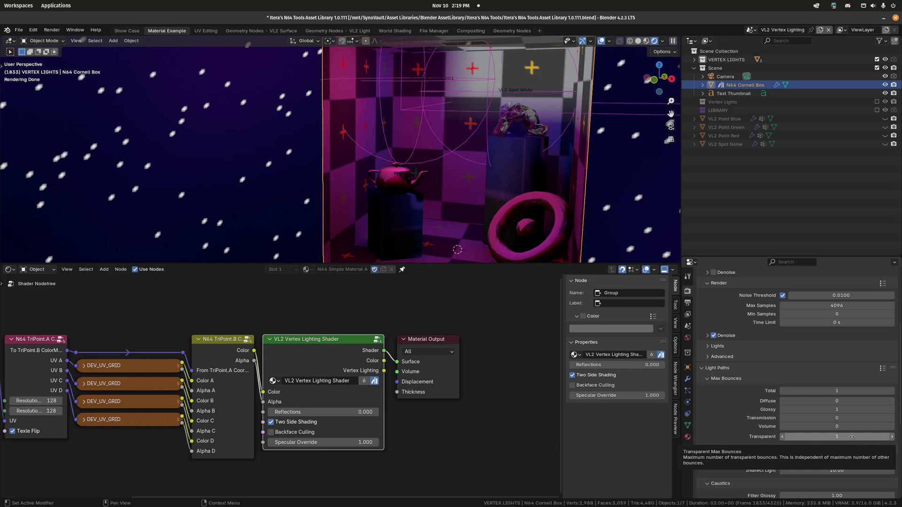
middle_click_drag(521, 337, 537, 347)
middle_click_drag(329, 207, 255, 209)
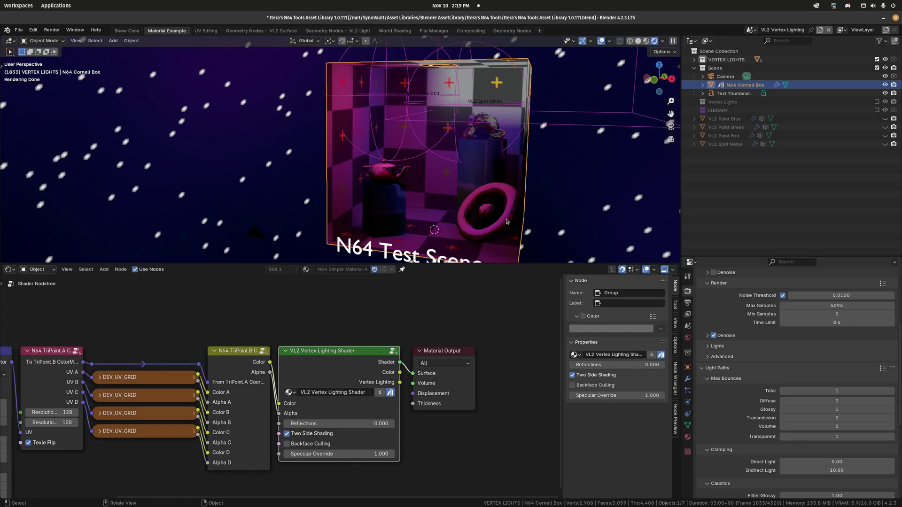
middle_click_drag(506, 222, 456, 142)
middle_click_drag(576, 142, 526, 144)
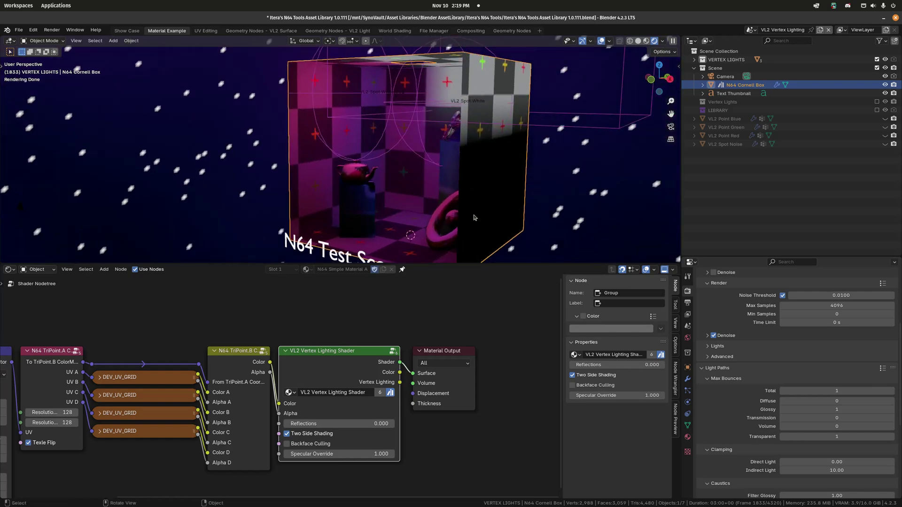
middle_click_drag(460, 247, 465, 245)
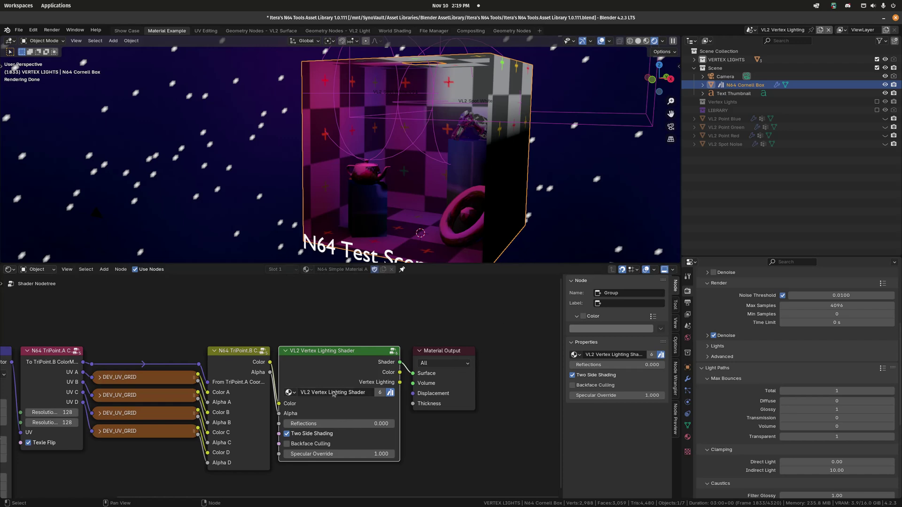
middle_click_drag(376, 415, 358, 411)
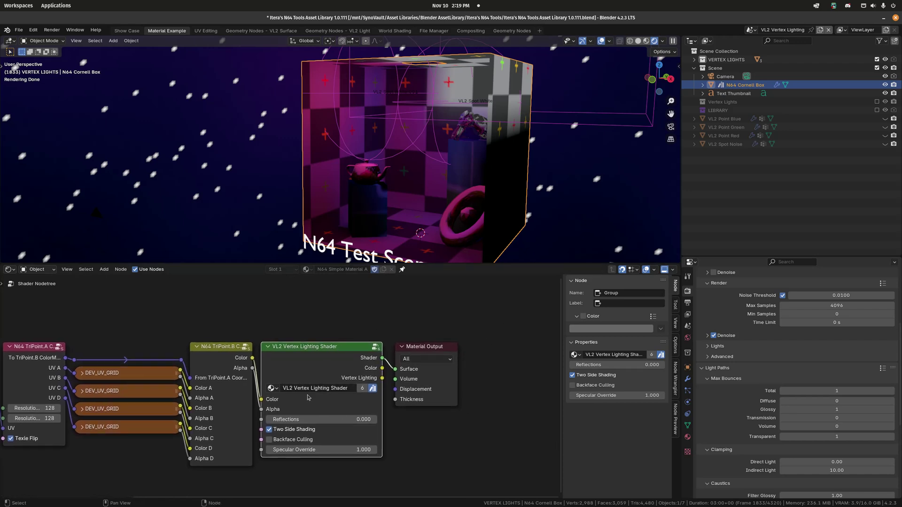
Step: Toggle Two Side Shading off and on repeatedly on the VL2 Vertex Lighting Shader node to compare both states, leaving it enabled
left_click(269, 429)
left_click(269, 430)
left_click(270, 430)
left_click(269, 430)
left_click(269, 430)
left_click(269, 430)
left_click(269, 430)
left_click(269, 429)
left_click(270, 430)
left_click(270, 430)
left_click(269, 429)
left_click(269, 430)
left_click(269, 430)
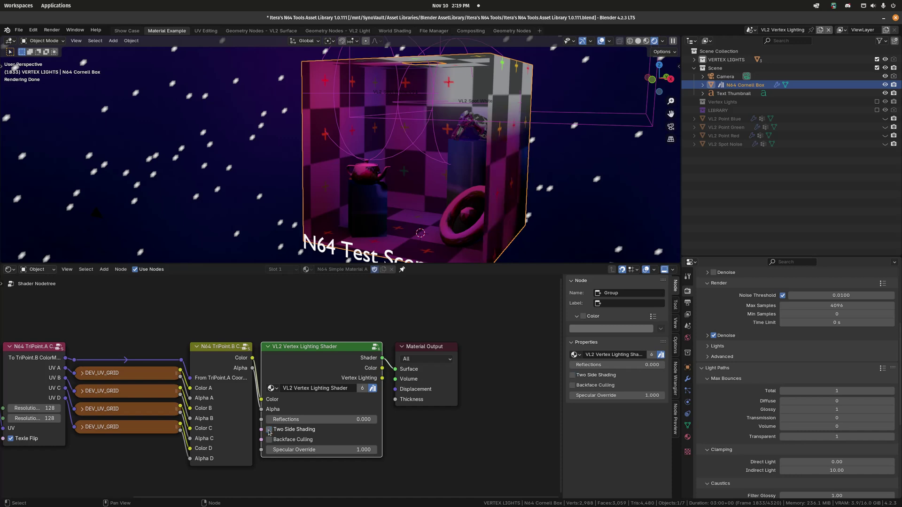
left_click(269, 429)
left_click(269, 430)
left_click(270, 430)
Step: Try Backface Culling together with Two Side Shading on the VL2 Vertex Lighting Shader node, and turn the culling off again
left_click(269, 440)
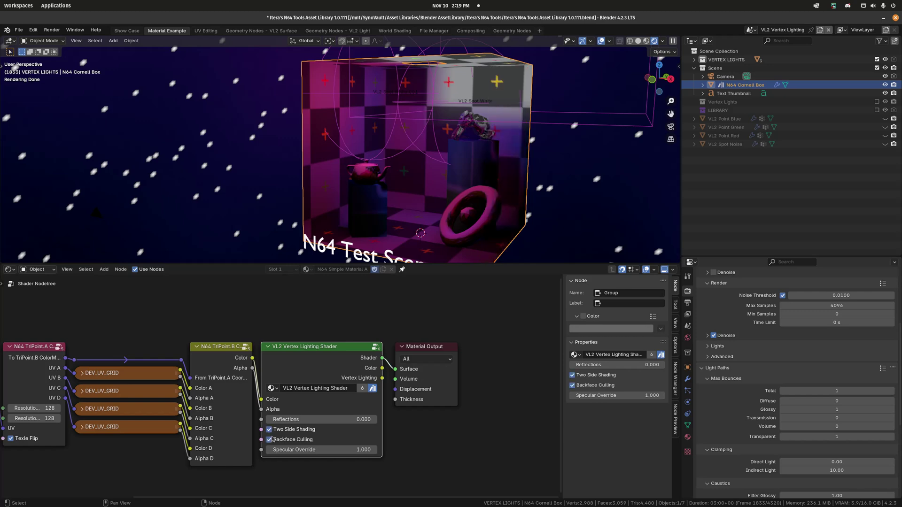
mouse_move(572, 247)
middle_mouse_down()
mouse_move(517, 232)
mouse_move(496, 246)
mouse_move(570, 246)
middle_mouse_up()
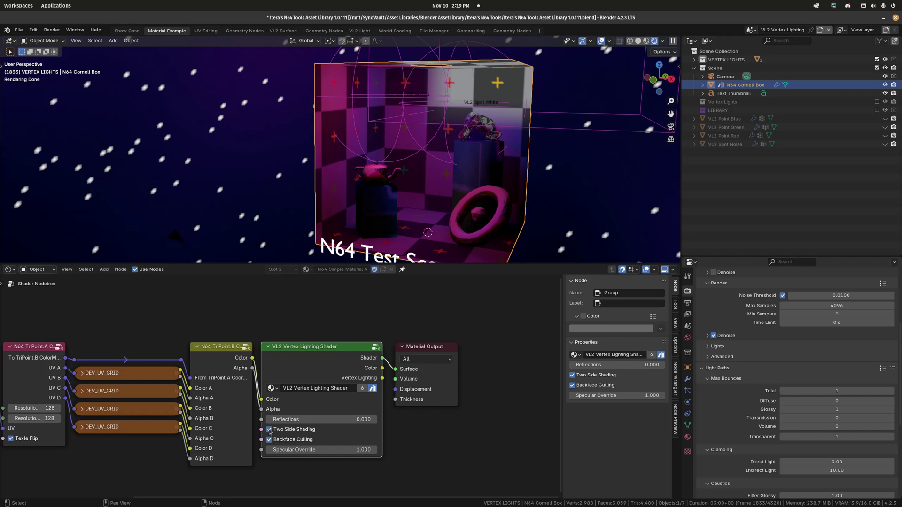
left_click(270, 431)
left_click(269, 439)
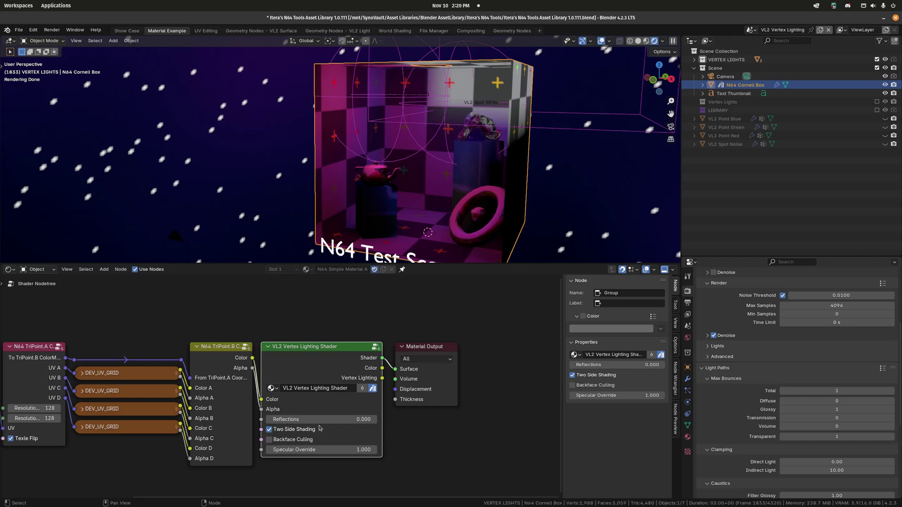
Step: Set the Reflection Model of the N64 Cornell Box's VL2 Surface modifier to Gouraud
middle_click_drag(517, 249, 569, 222)
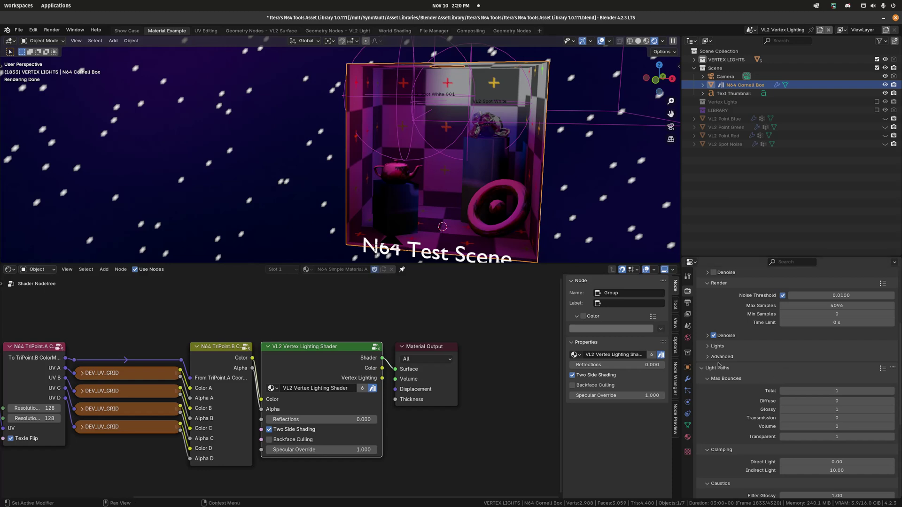
left_click(687, 378)
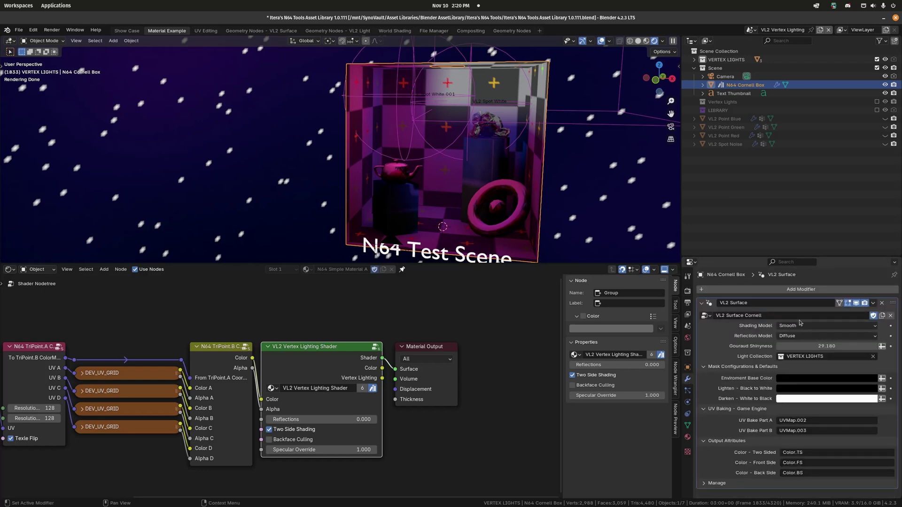
left_click(811, 338)
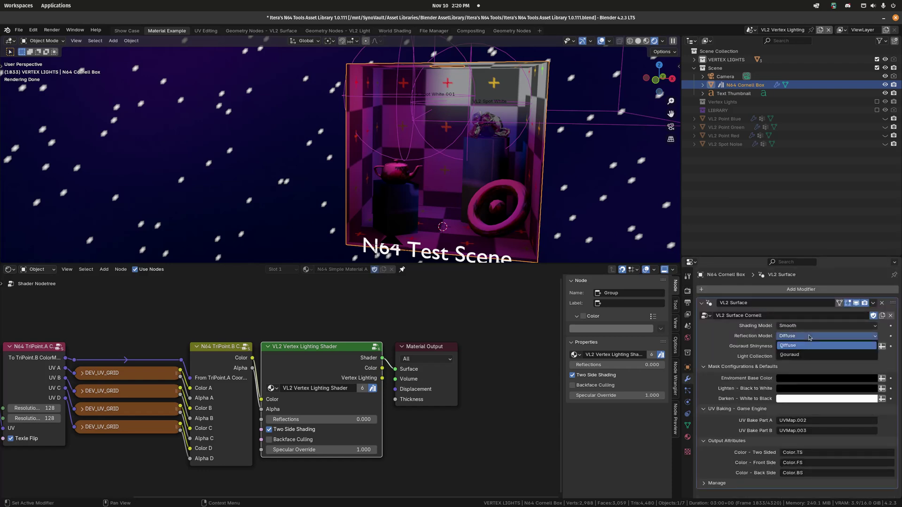
left_click(798, 356)
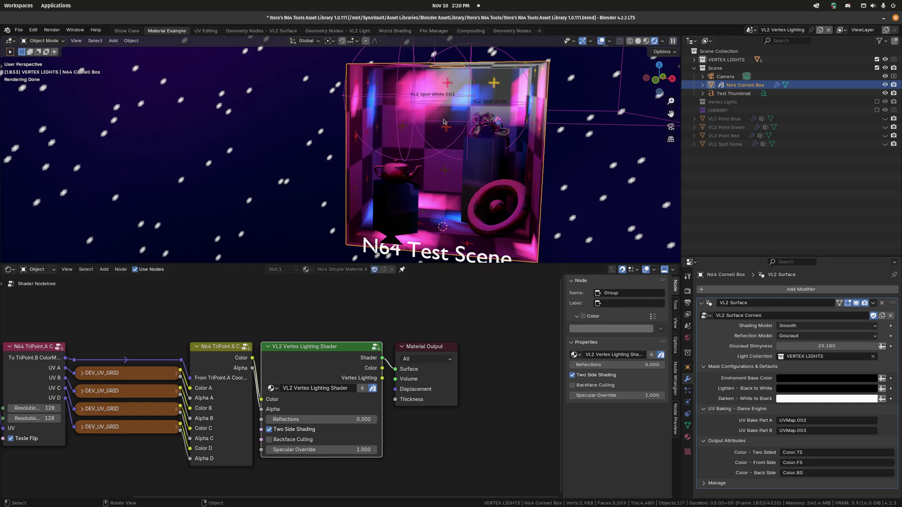
Step: Select the VL2 Spot White.001 light, view its highlights from another angle, and try adjusting the shader node's Specular Override
left_click(444, 122)
left_click(399, 97)
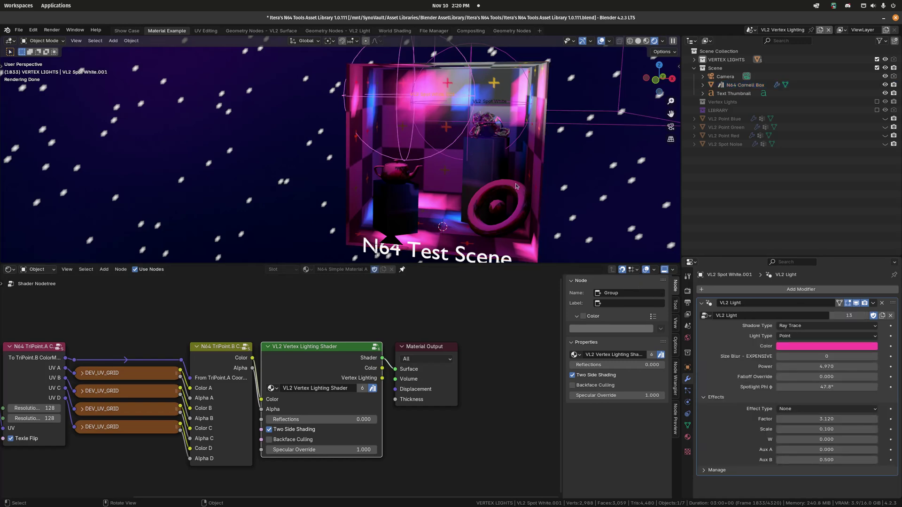
middle_click_drag(516, 187, 509, 189)
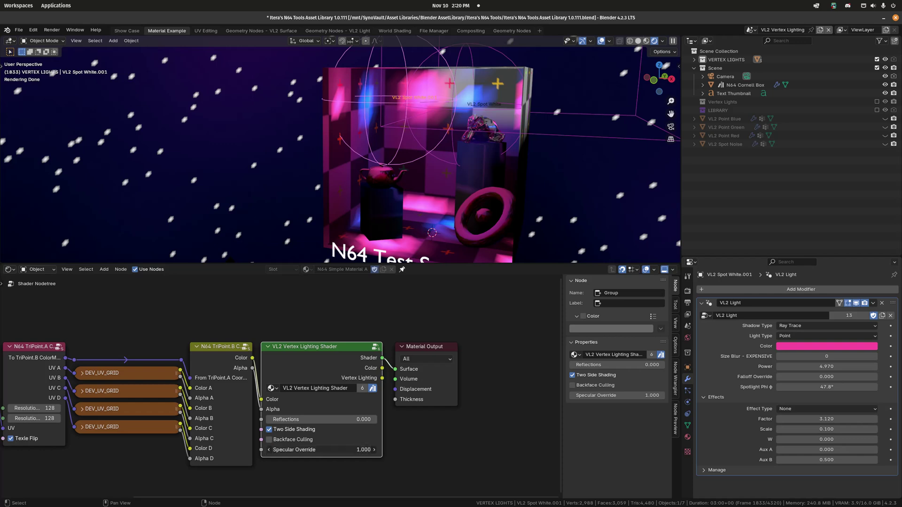
left_click_drag(324, 449, 479, 293)
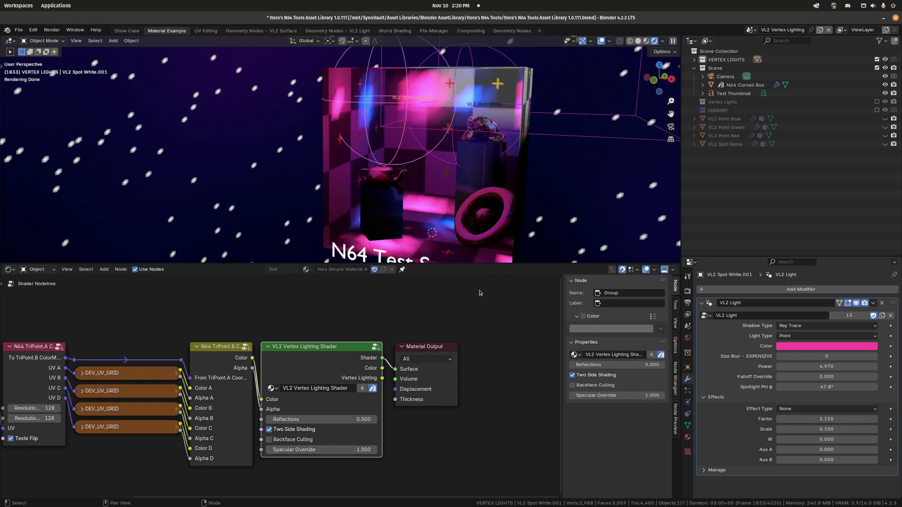
Step: Select the N64 Cornell Box and try lower Gouraud Shinyness values such as 11.820 on its VL2 Surface modifier, restoring 29.180
left_click(460, 237)
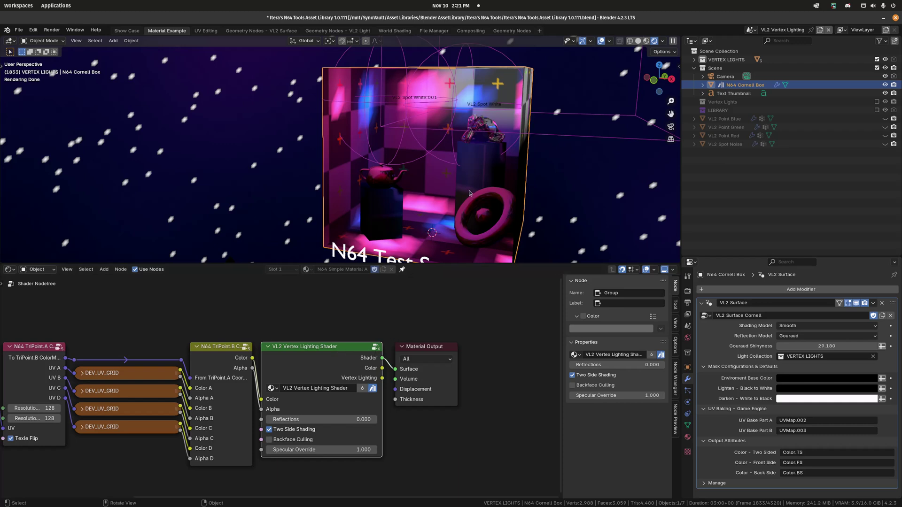
left_click_drag(830, 345, 394, 286)
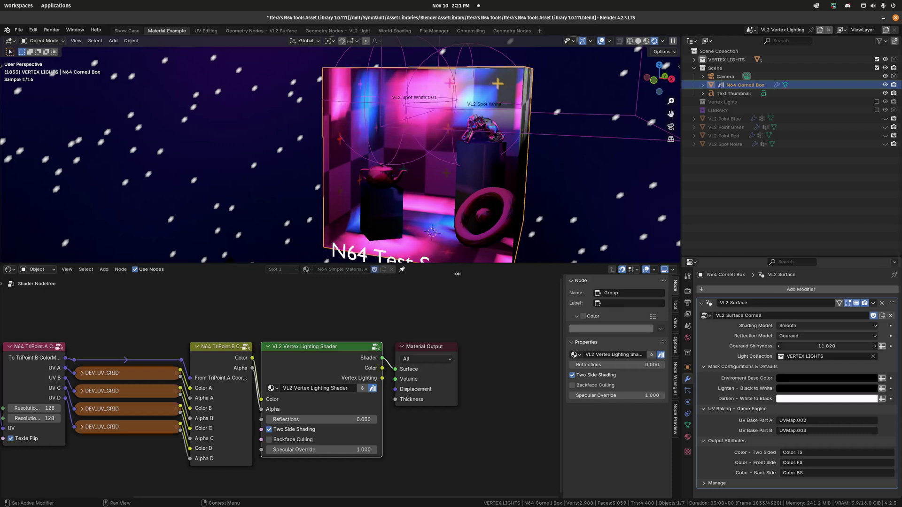
left_click_drag(457, 274, 540, 274)
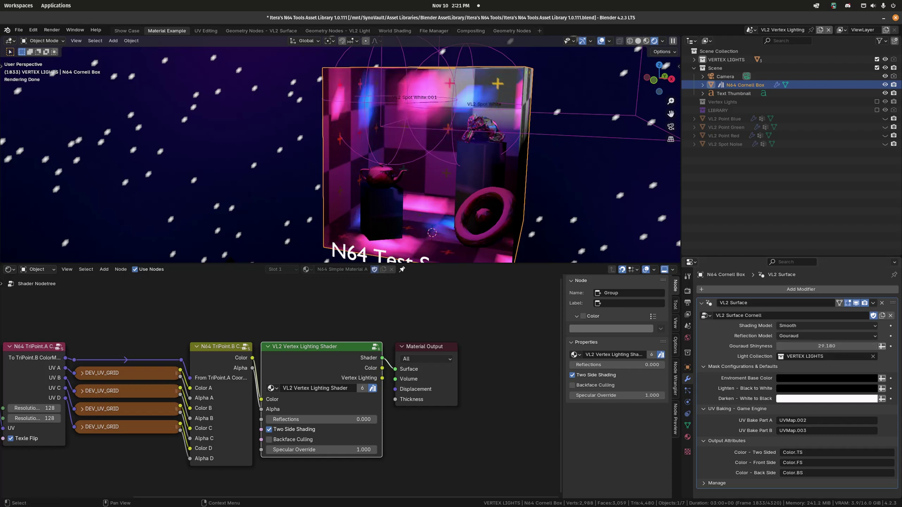